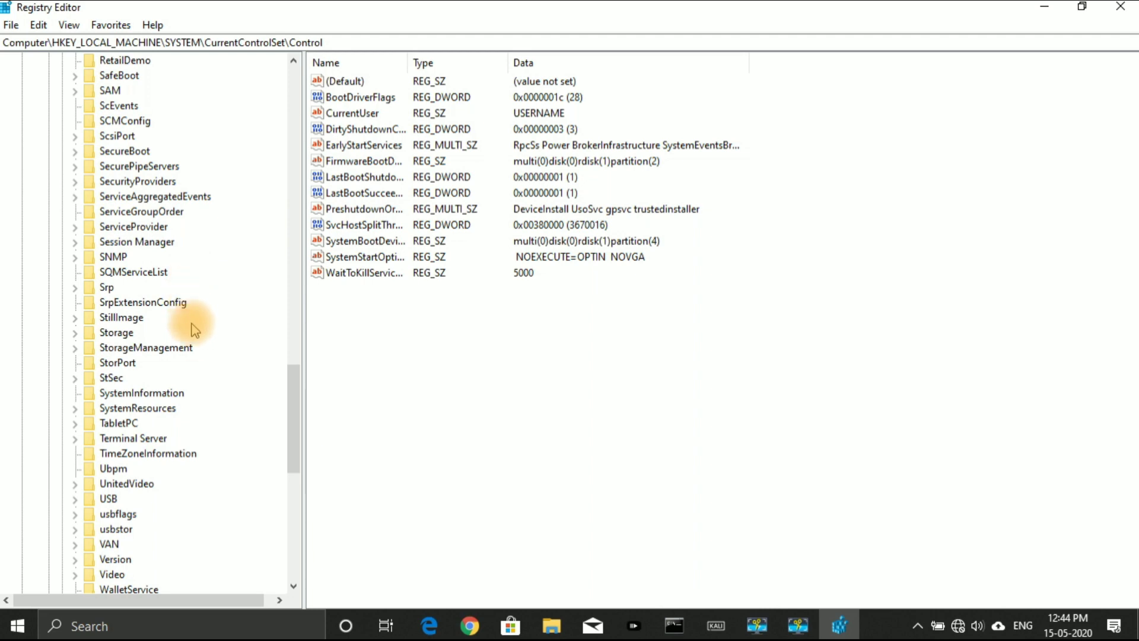
Step: Create a new key named StorageDevicePolicies under HKEY_LOCAL_MACHINE\SYSTEM\CurrentControlSet\Control
{"action": "scroll", "coordinate": [200, 321], "scroll_direction": "up", "scroll_amount": 11}
{"action": "scroll", "coordinate": [200, 321], "scroll_direction": "up", "scroll_amount": 20}
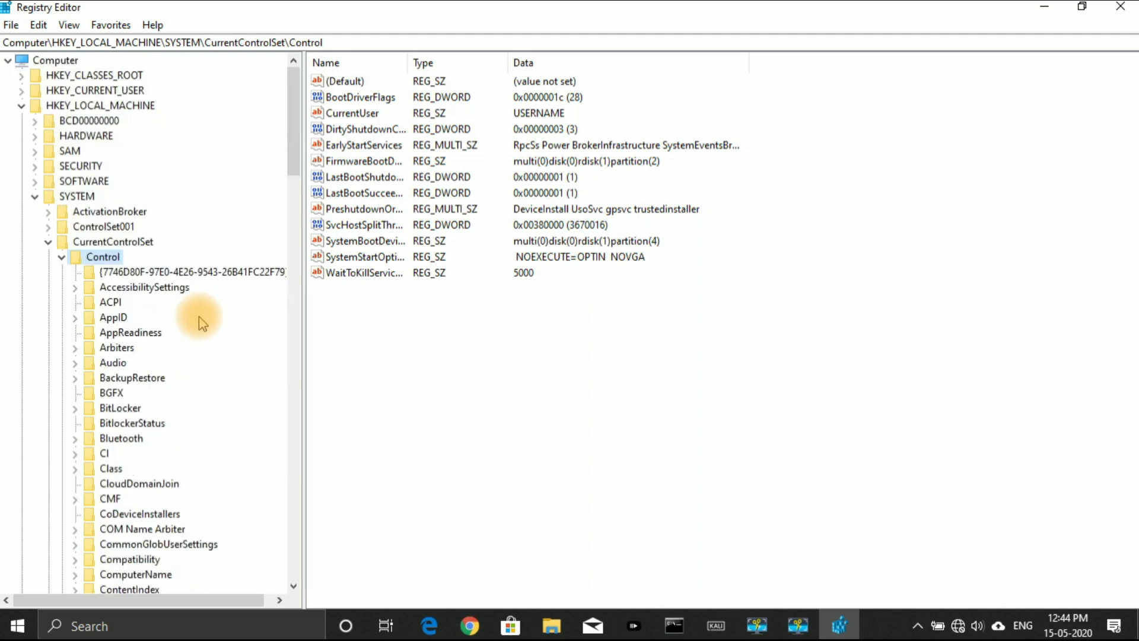
{"action": "right_click", "coordinate": [102, 260]}
{"action": "mouse_move", "coordinate": [137, 288]}
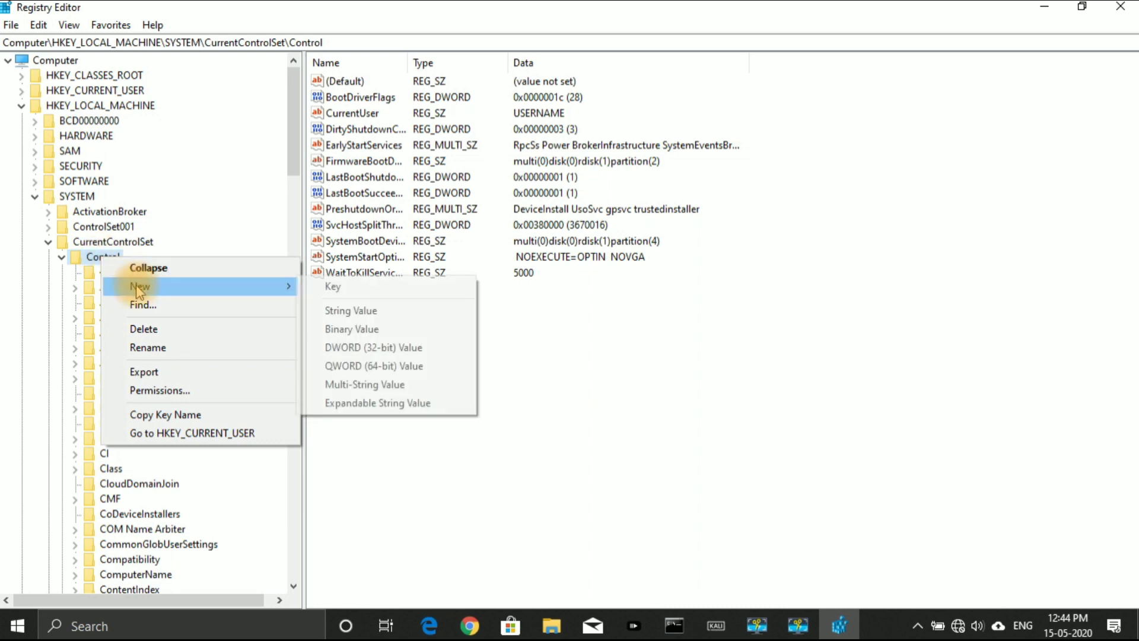
{"action": "left_click", "coordinate": [334, 290]}
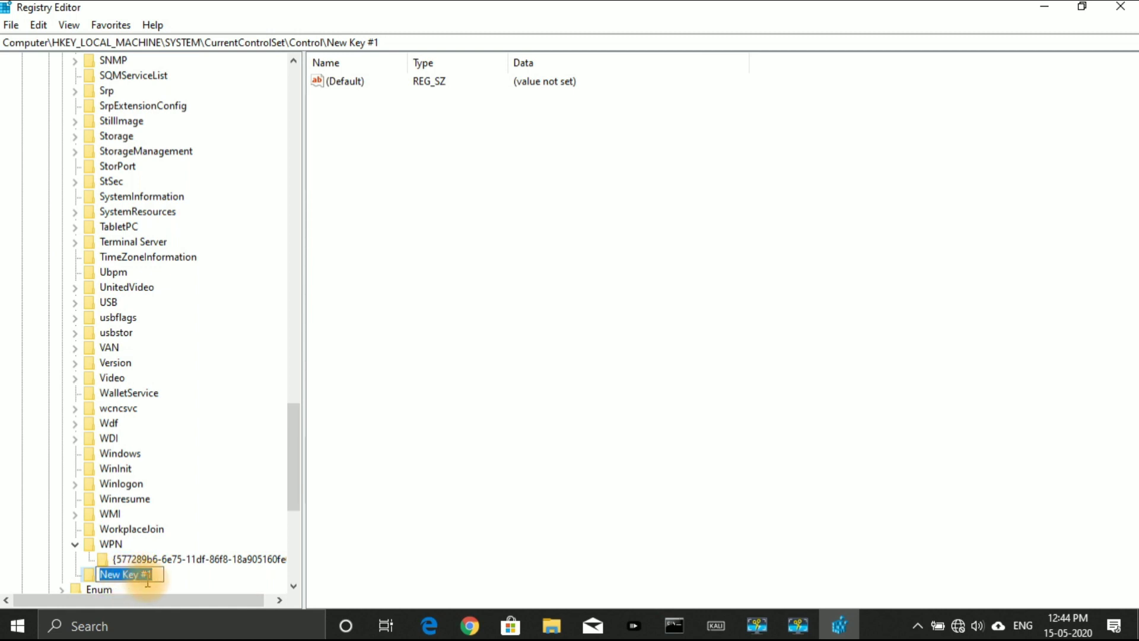
{"action": "type", "text": "StorageD"}
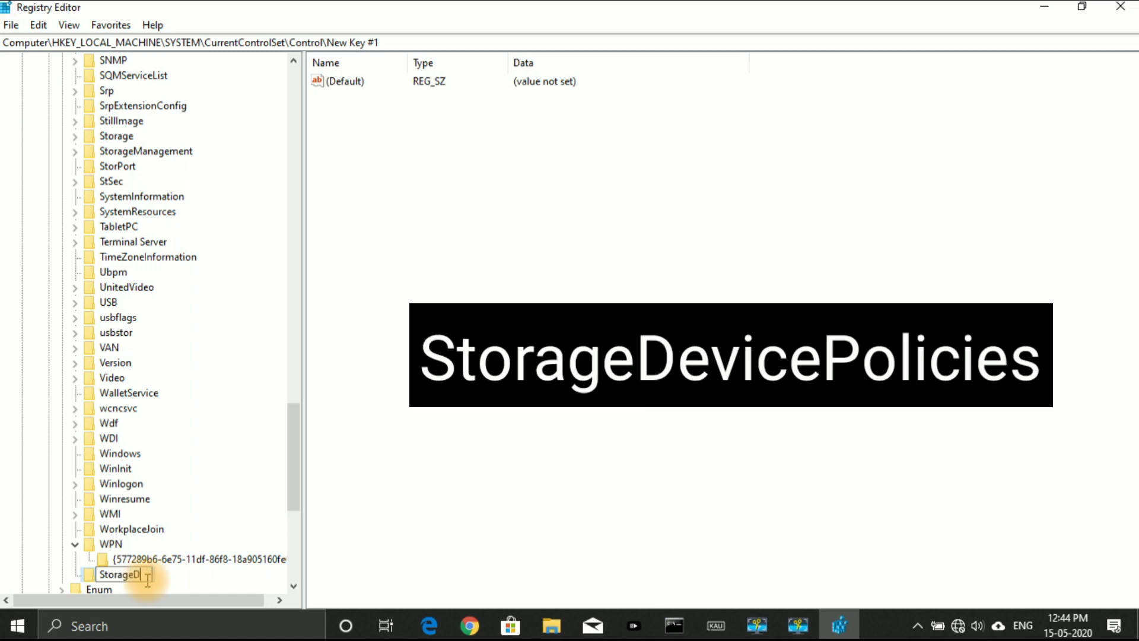
{"action": "type", "text": "evicePolicies"}
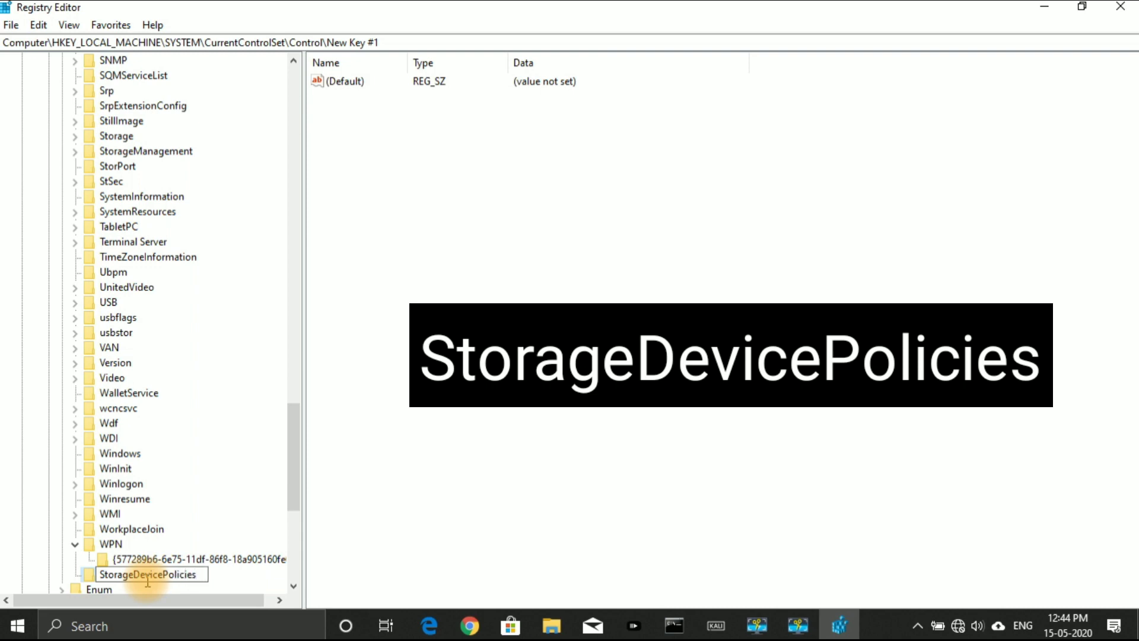
{"action": "key", "text": "Return"}
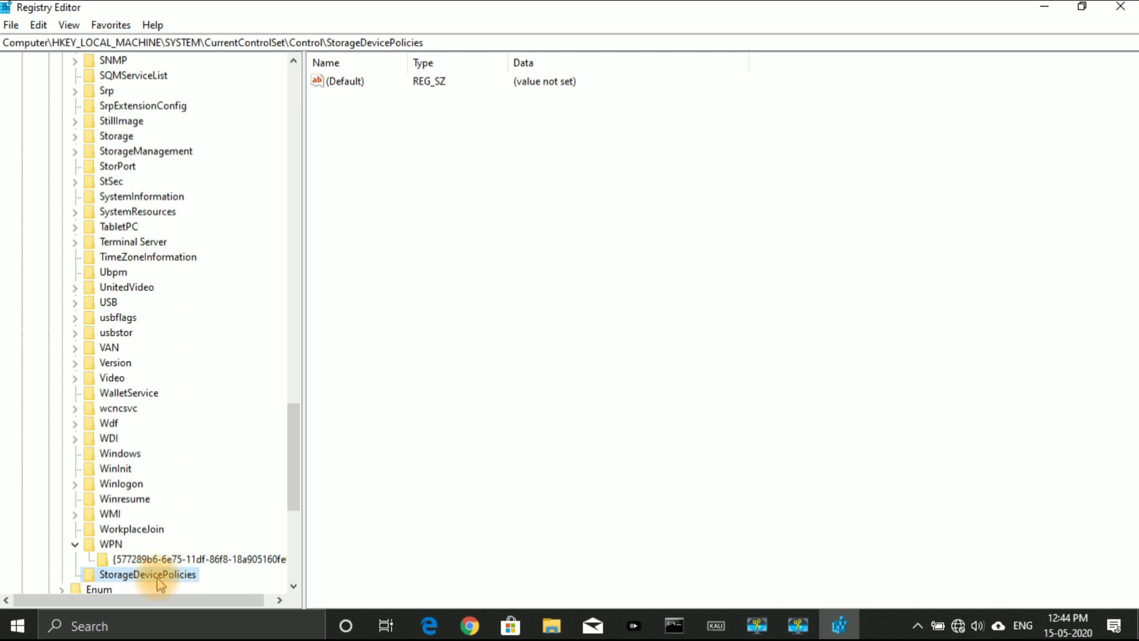
Step: Add a QWORD (64-bit) value named WriteProtected to the StorageDevicePolicies key
{"action": "right_click", "coordinate": [158, 580]}
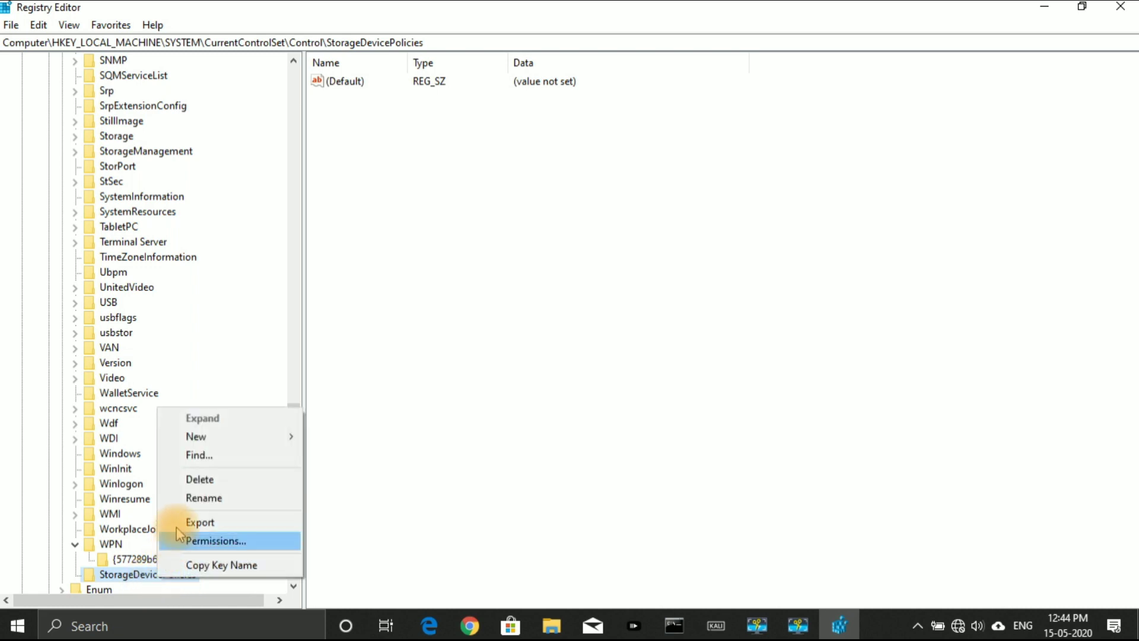
{"action": "mouse_move", "coordinate": [206, 445]}
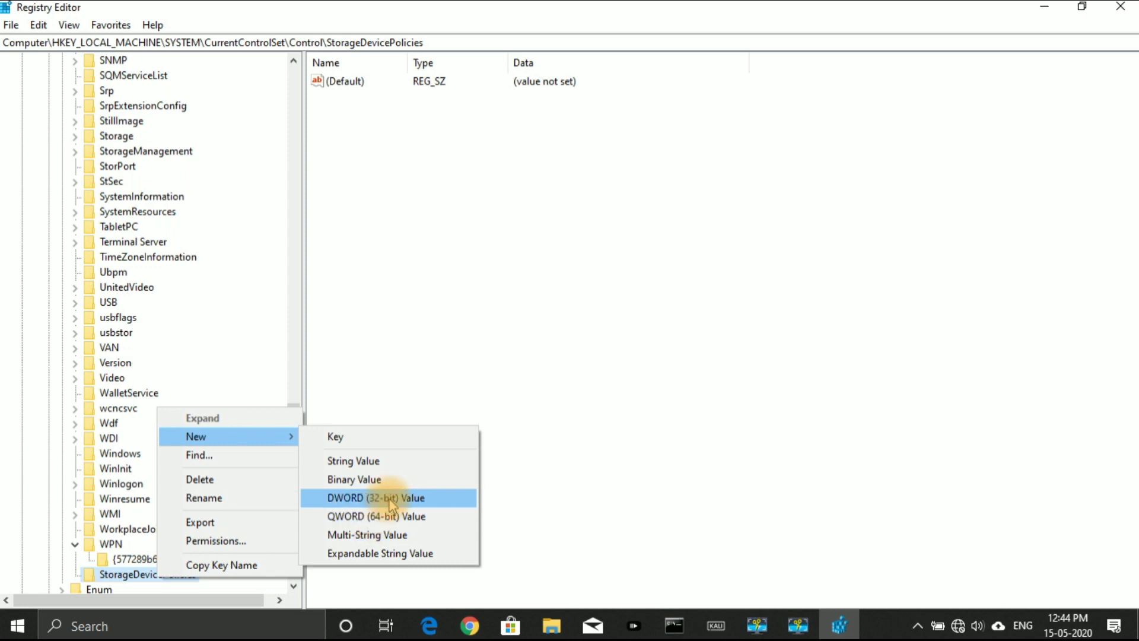
{"action": "left_click", "coordinate": [389, 525]}
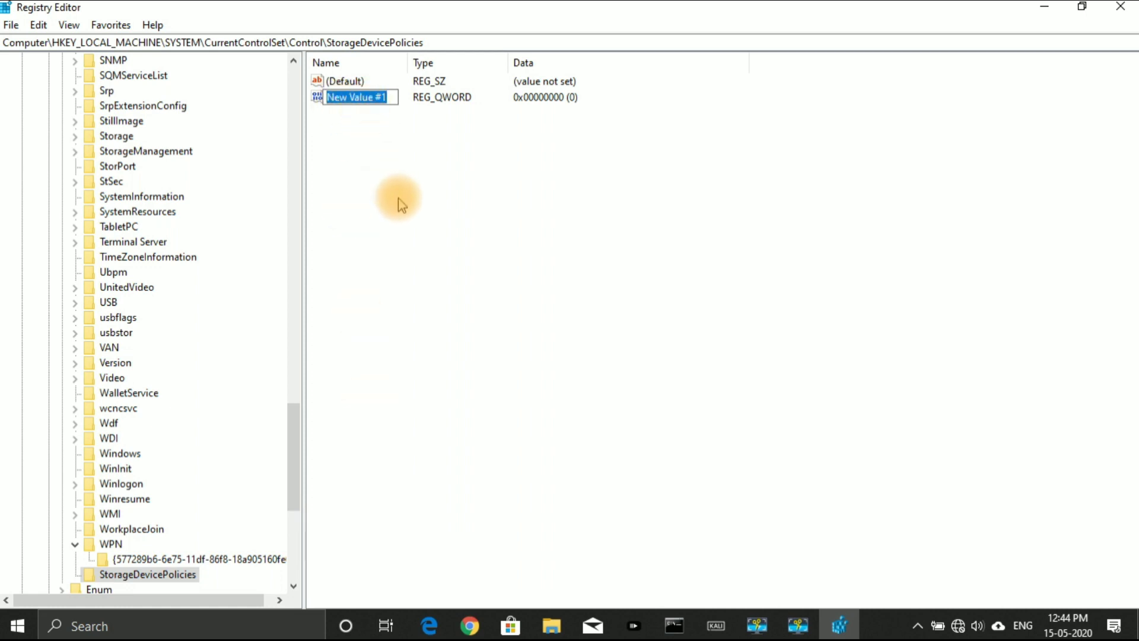
{"action": "type", "text": "Wri"}
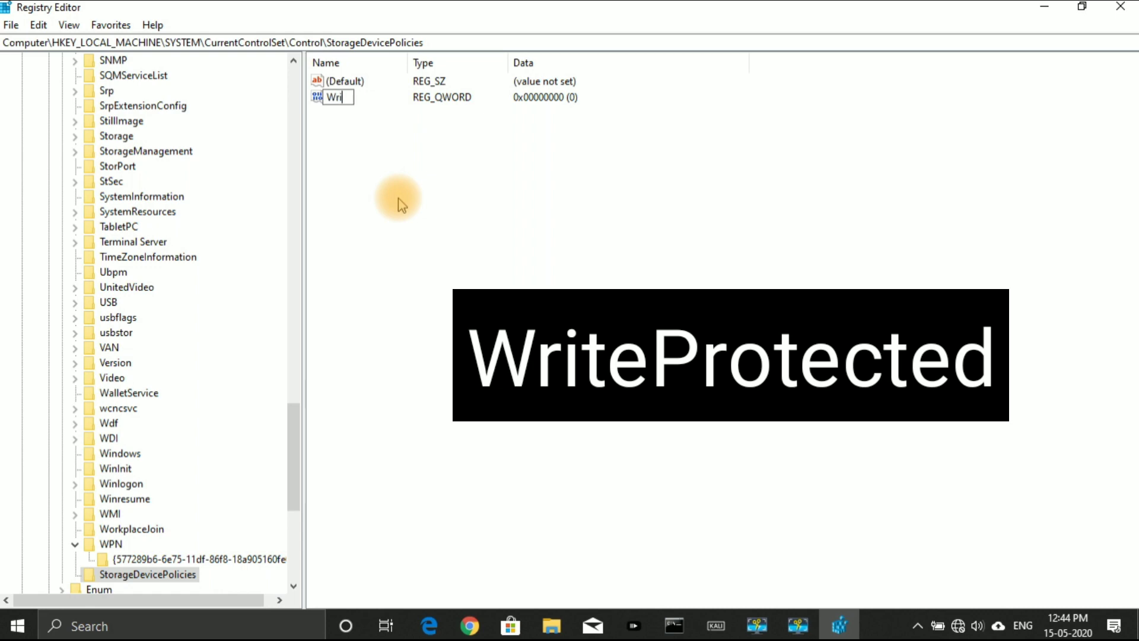
{"action": "type", "text": "teProtected"}
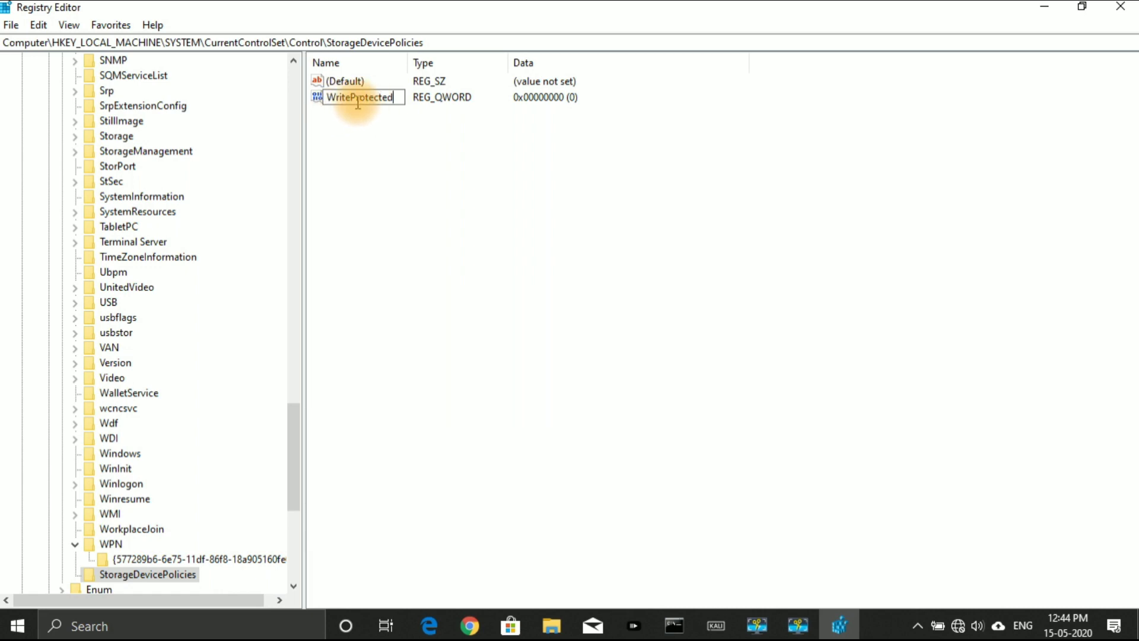
{"action": "key", "text": "Return"}
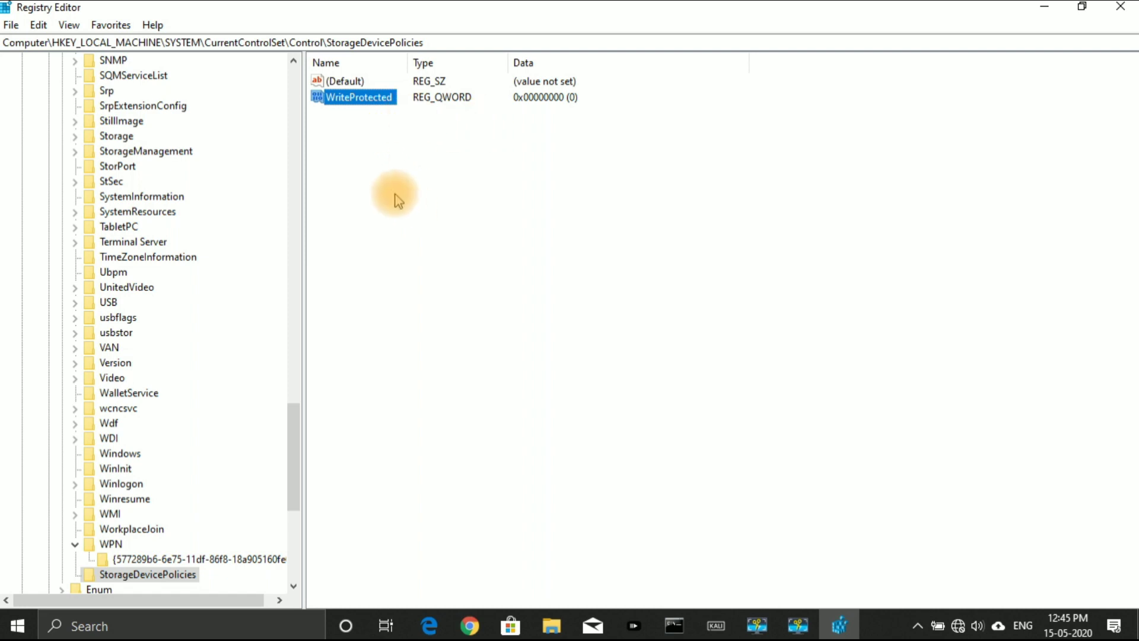
Step: Set the WriteProtected value's data to 1 and close the Registry Editor
{"action": "right_click", "coordinate": [375, 104]}
{"action": "left_click", "coordinate": [406, 107]}
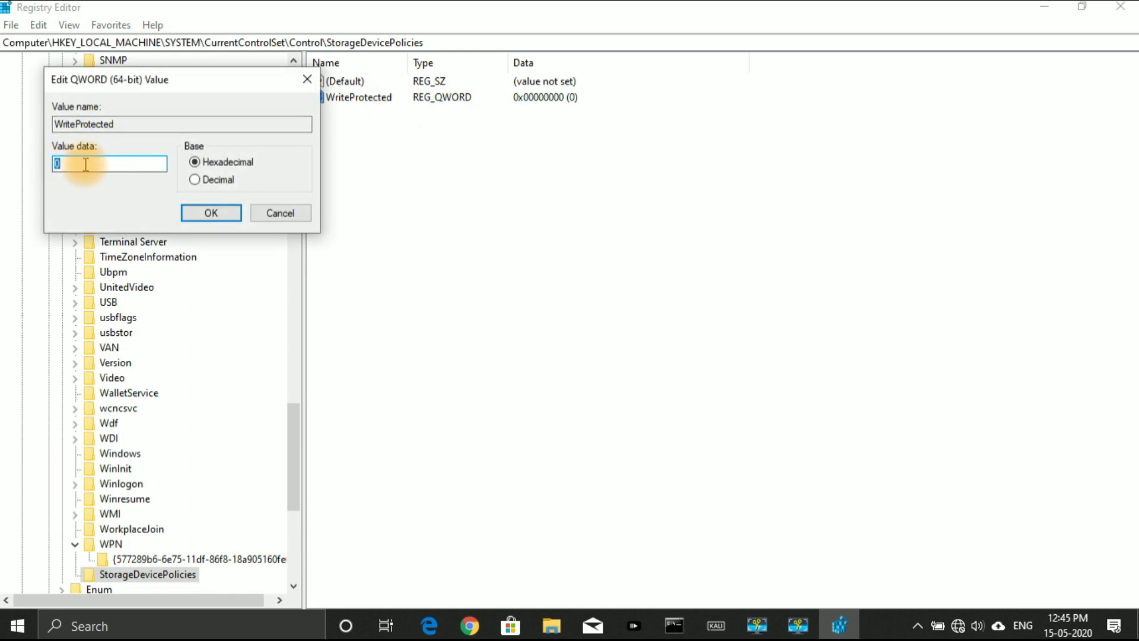
{"action": "type", "text": "1"}
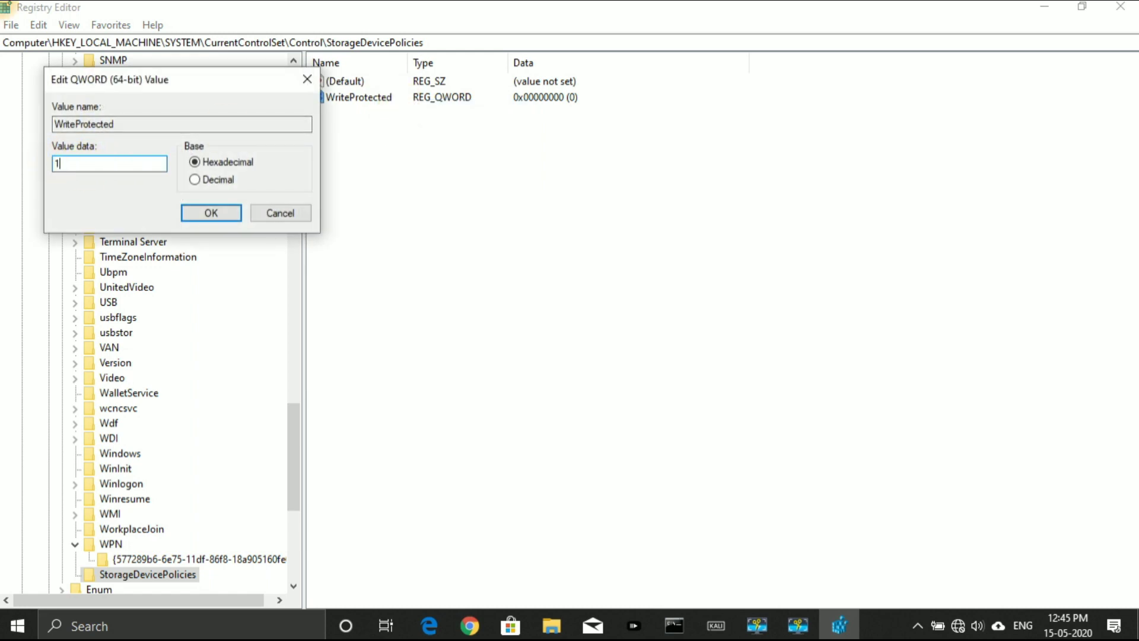
{"action": "left_click", "coordinate": [223, 213]}
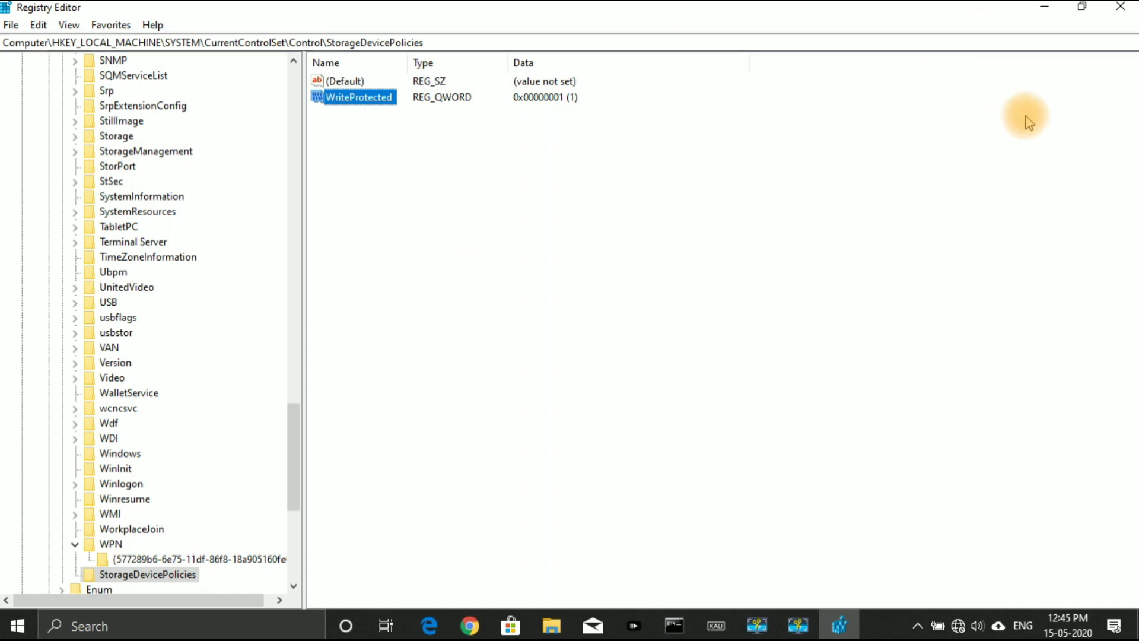
{"action": "left_click", "coordinate": [1120, 8]}
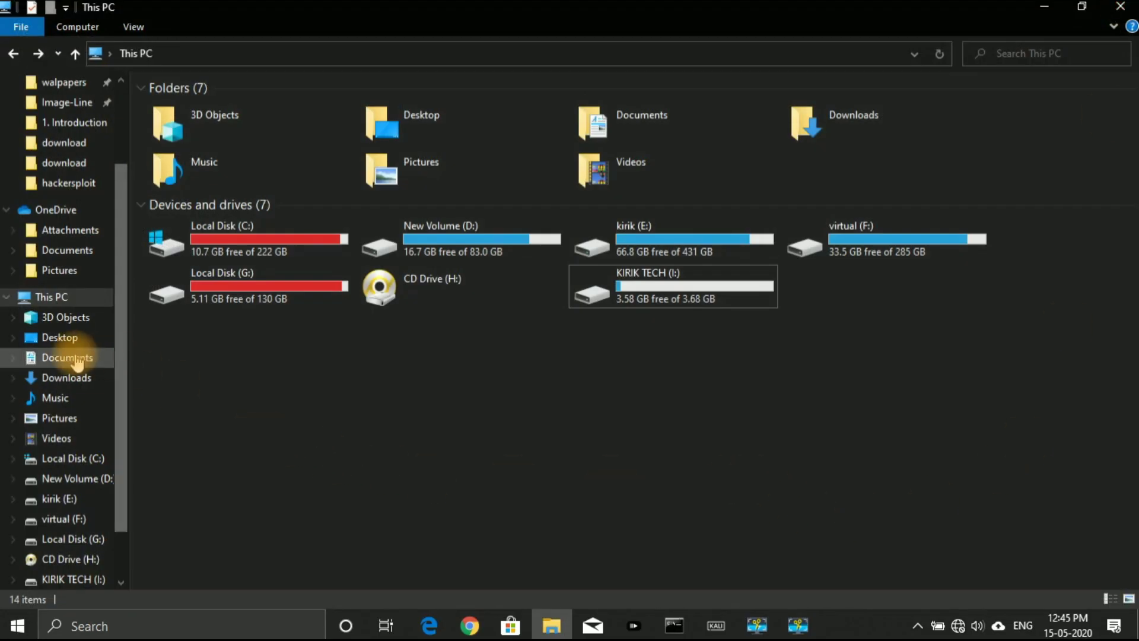
Step: Switch to Chrome and review the HDD LLF Low Level Format Tool page on hddguru.com
{"action": "left_click", "coordinate": [471, 626]}
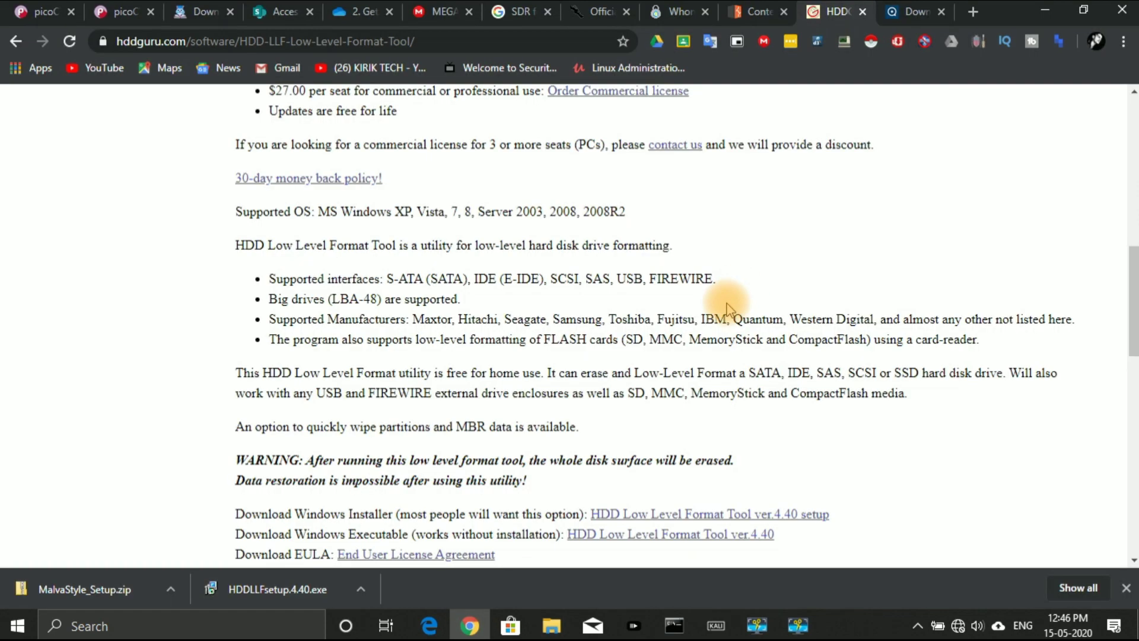
{"action": "scroll", "coordinate": [727, 304], "scroll_direction": "down", "scroll_amount": 3}
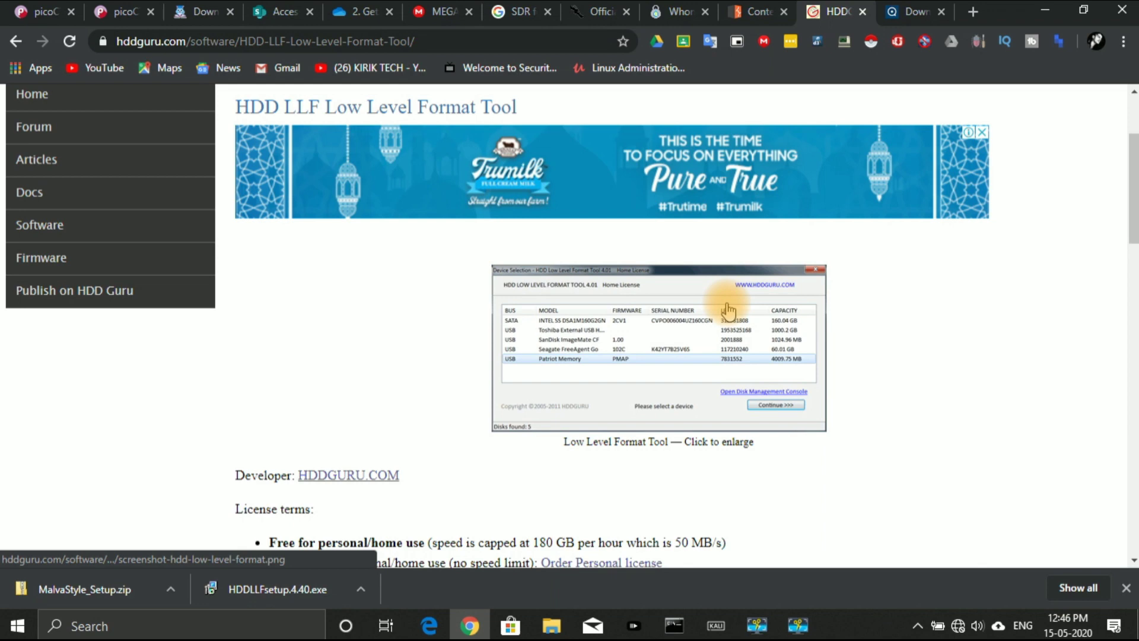
{"action": "scroll", "coordinate": [728, 309], "scroll_direction": "down", "scroll_amount": 4}
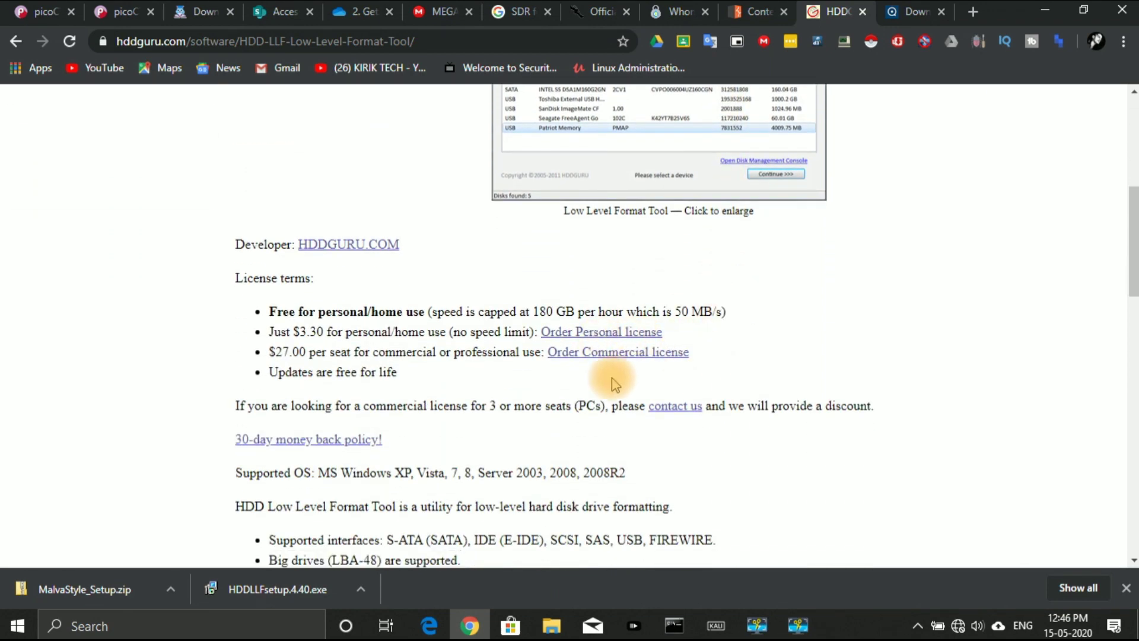
Step: Switch to File Explorer and run HDDLLFsetup.4.40.exe from the Downloads folder, allowing it to make changes
{"action": "left_click", "coordinate": [551, 625]}
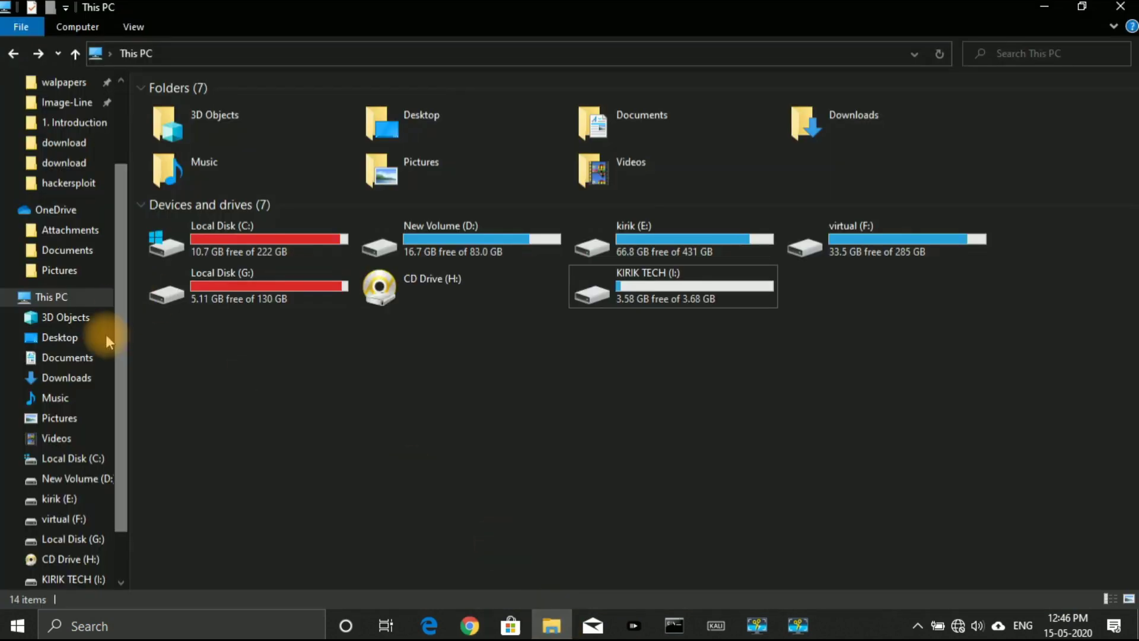
{"action": "left_click", "coordinate": [91, 378]}
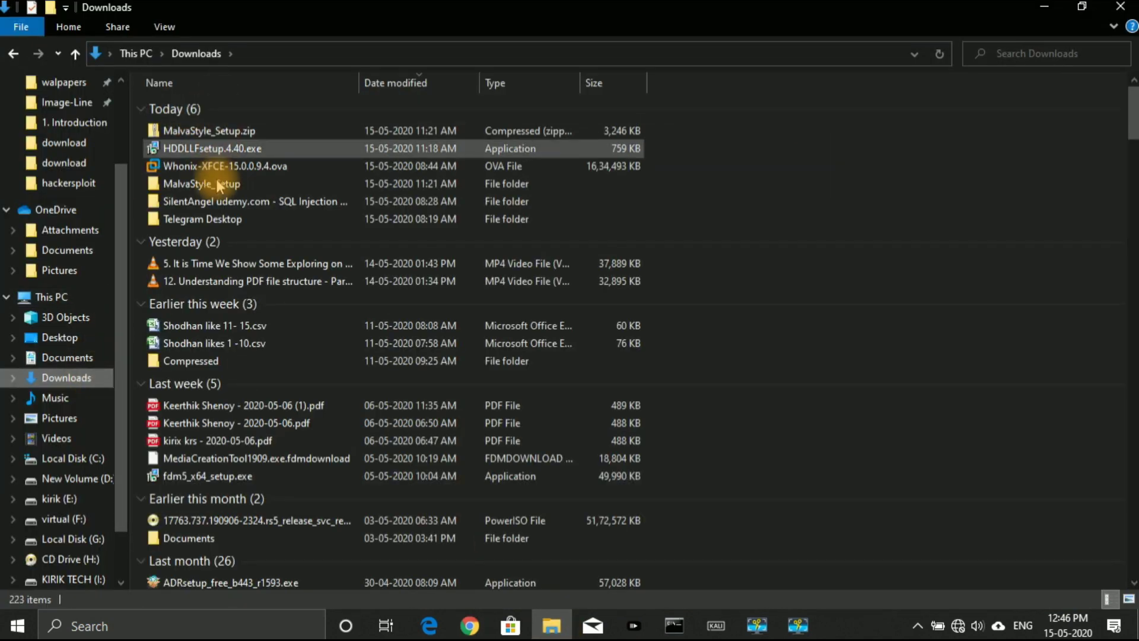
{"action": "double_click", "coordinate": [239, 151]}
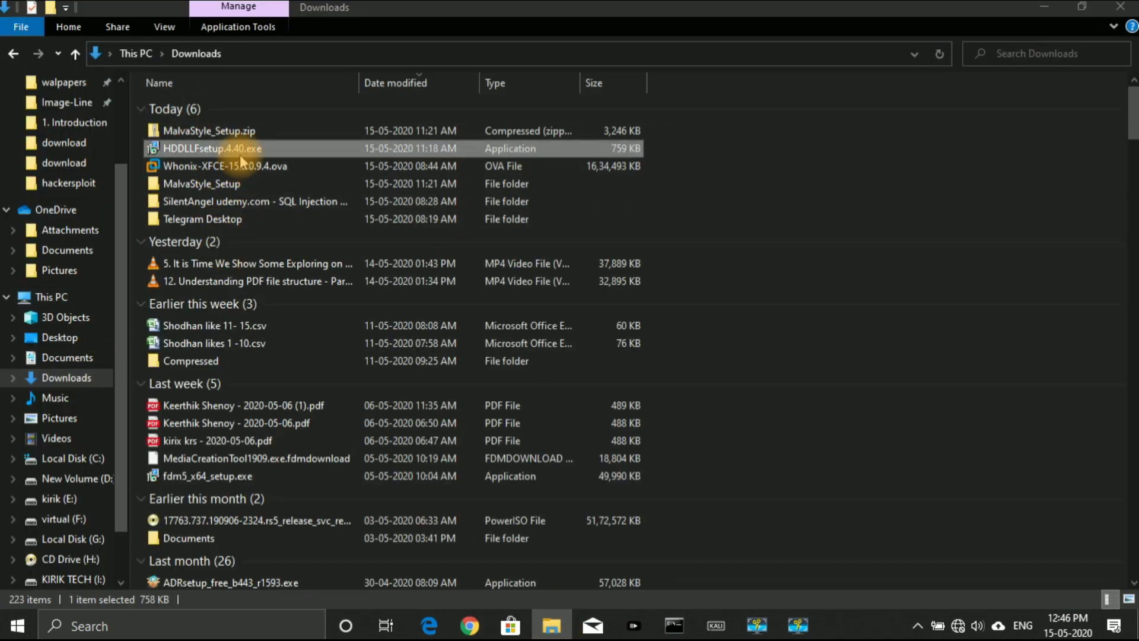
{"action": "left_click", "coordinate": [648, 467]}
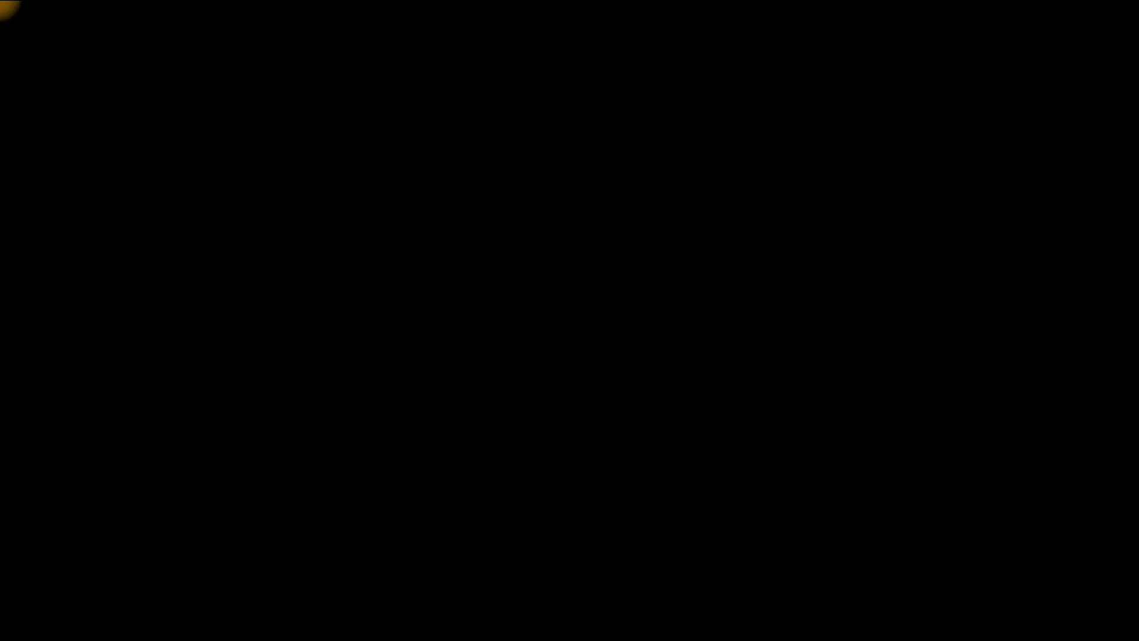
{"action": "left_click", "coordinate": [508, 437]}
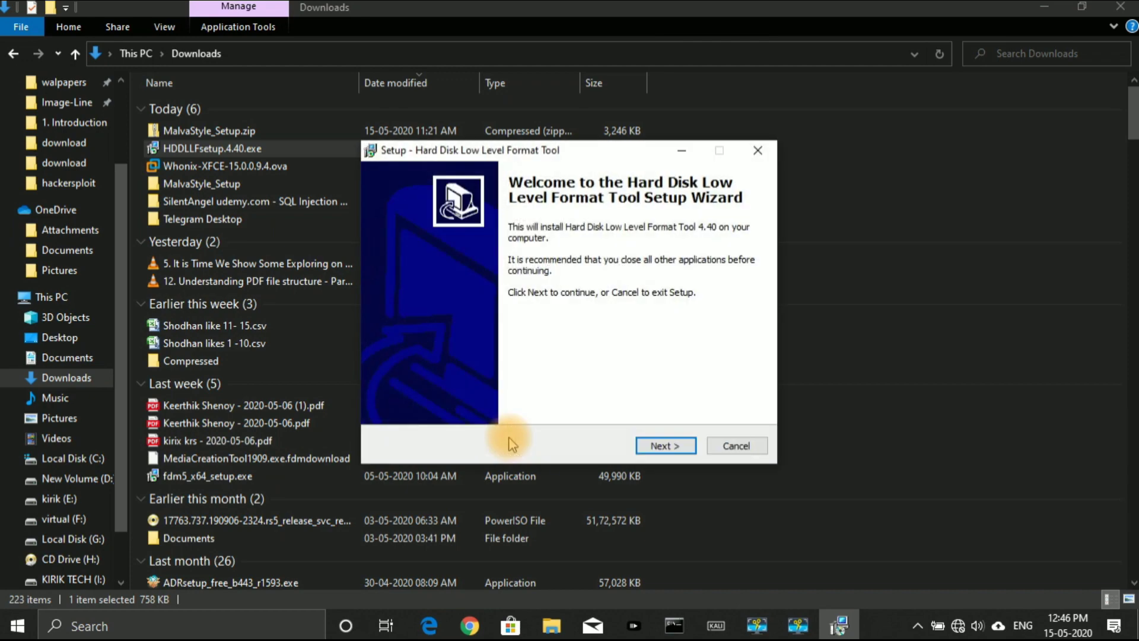
Step: Install Hard Disk Low Level Format Tool with the default settings and launch it when setup finishes
{"action": "left_click", "coordinate": [670, 446]}
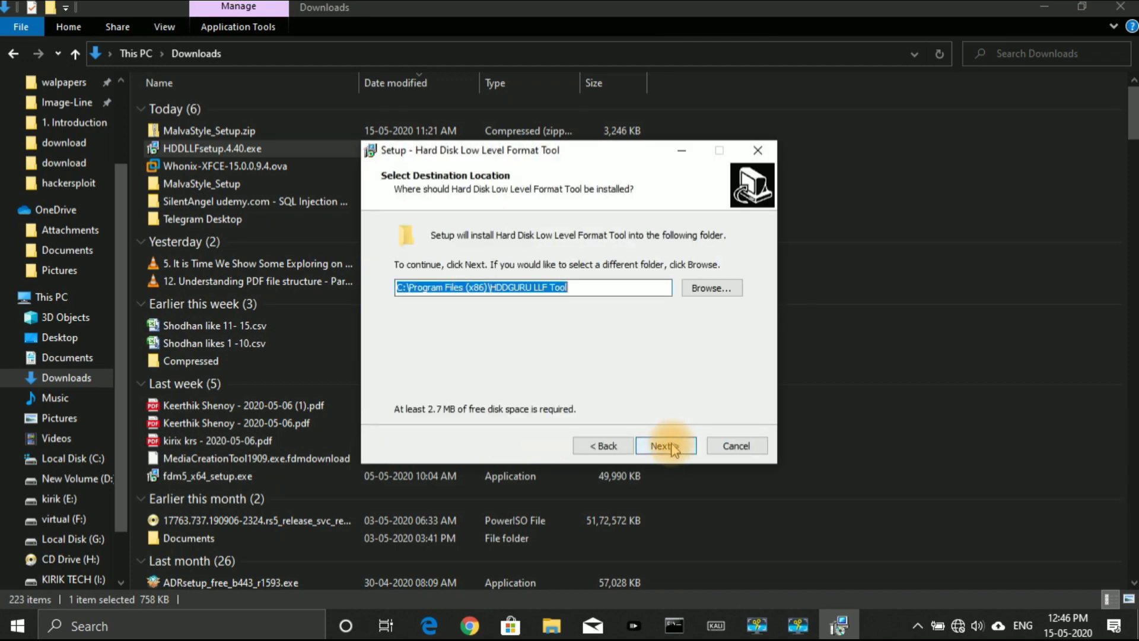
{"action": "left_click", "coordinate": [673, 448]}
{"action": "left_click", "coordinate": [673, 448]}
{"action": "left_click", "coordinate": [673, 448]}
{"action": "left_click", "coordinate": [673, 448]}
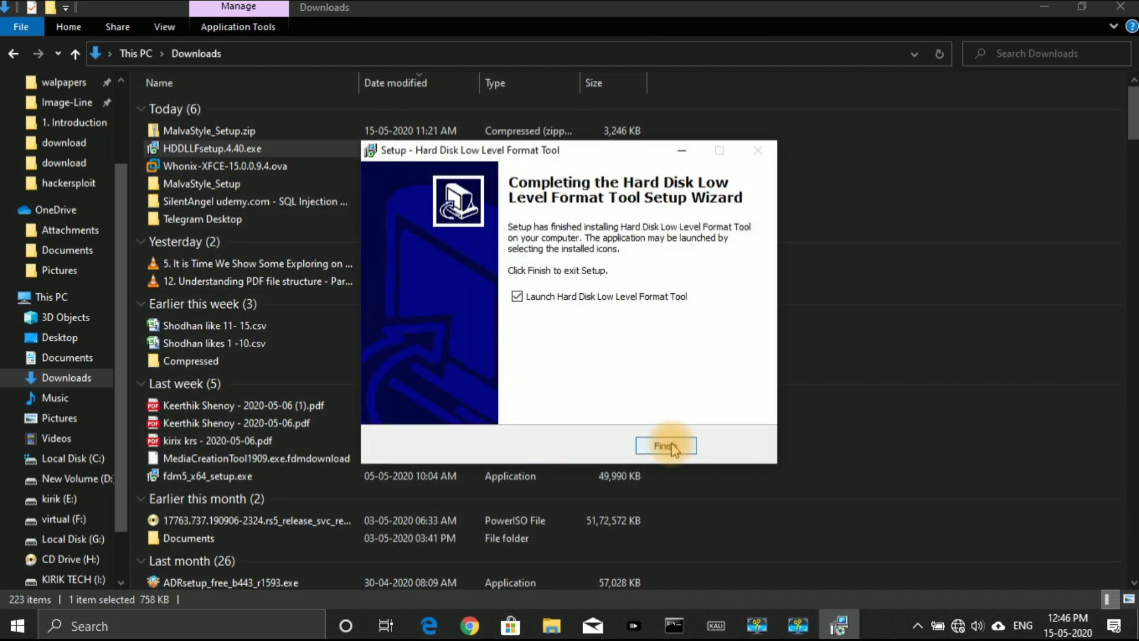
{"action": "left_click", "coordinate": [673, 448]}
{"action": "left_click", "coordinate": [674, 445]}
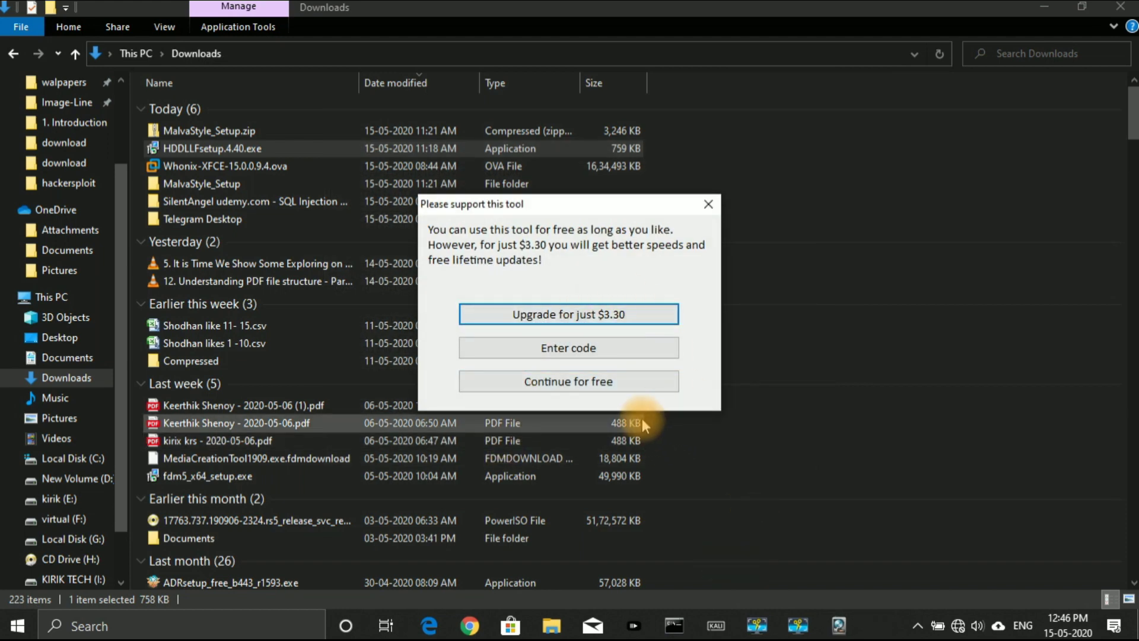
Step: Continue with the free version and open the USB Generic Mass-Storage (I:) device
{"action": "left_click", "coordinate": [600, 386]}
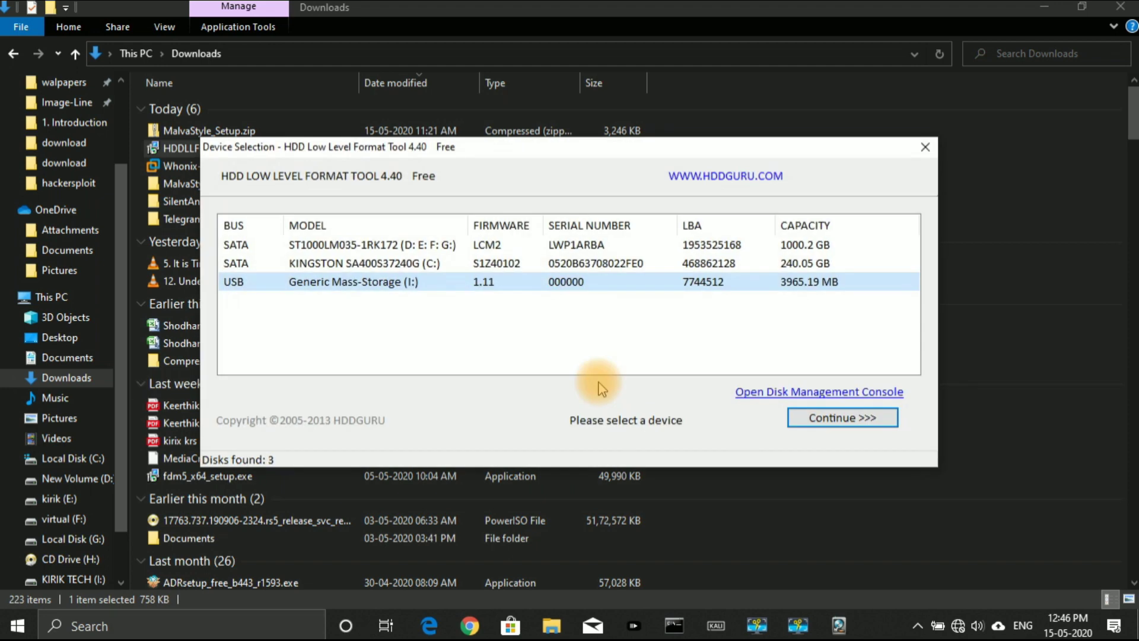
{"action": "left_click", "coordinate": [332, 284]}
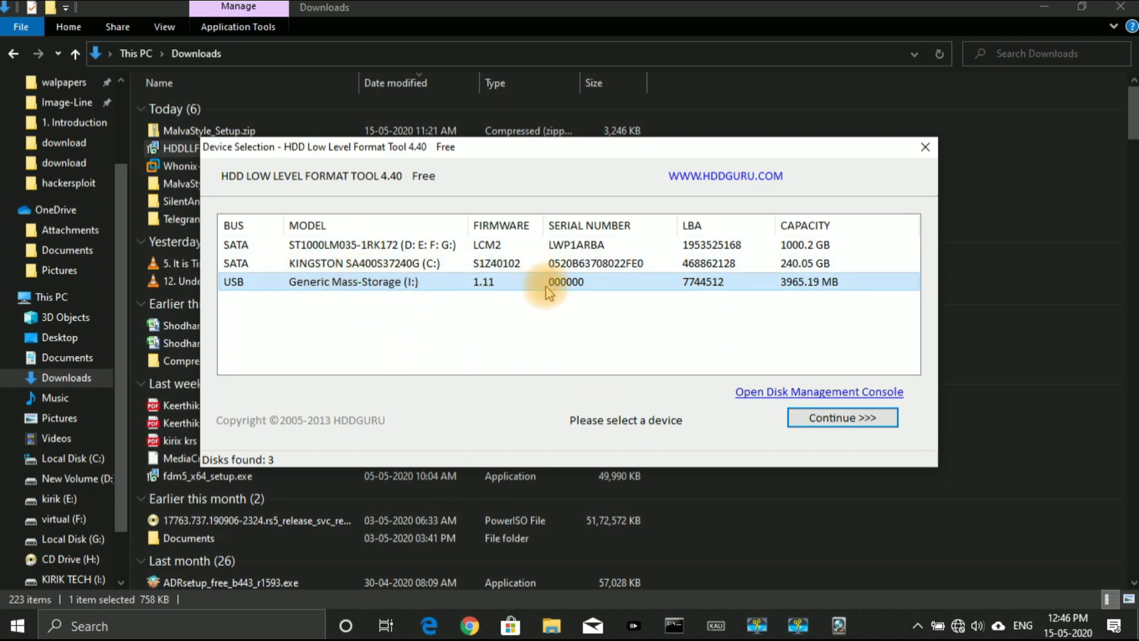
{"action": "left_click", "coordinate": [816, 415]}
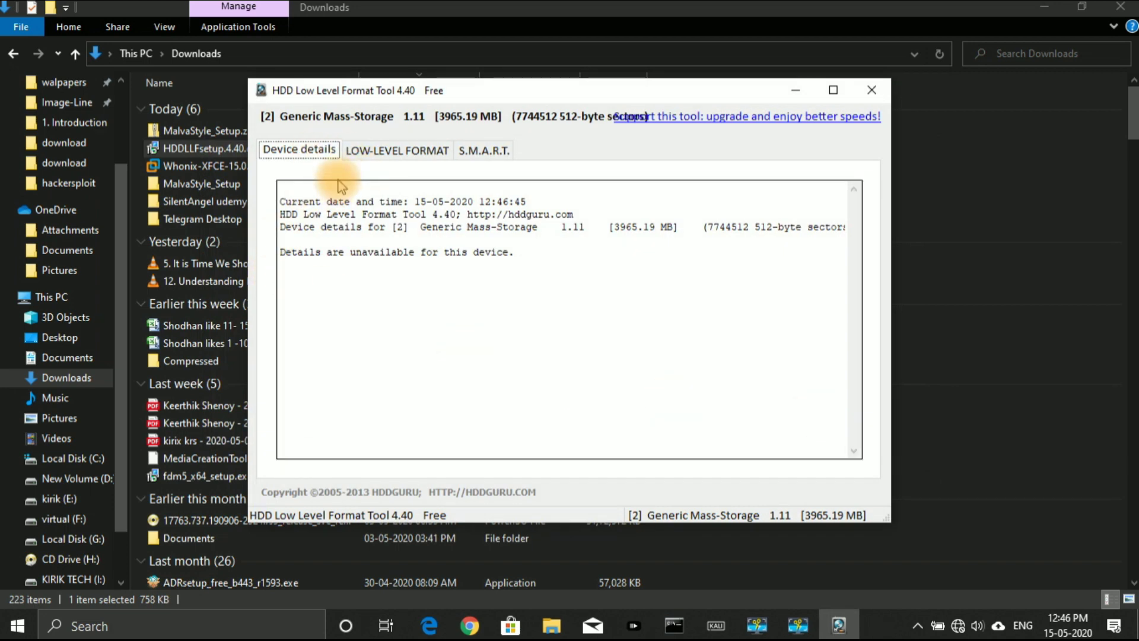
Step: Run a low-level format of the Generic Mass-Storage device without quick wipe, accepting the loss of all data
{"action": "left_click", "coordinate": [396, 157]}
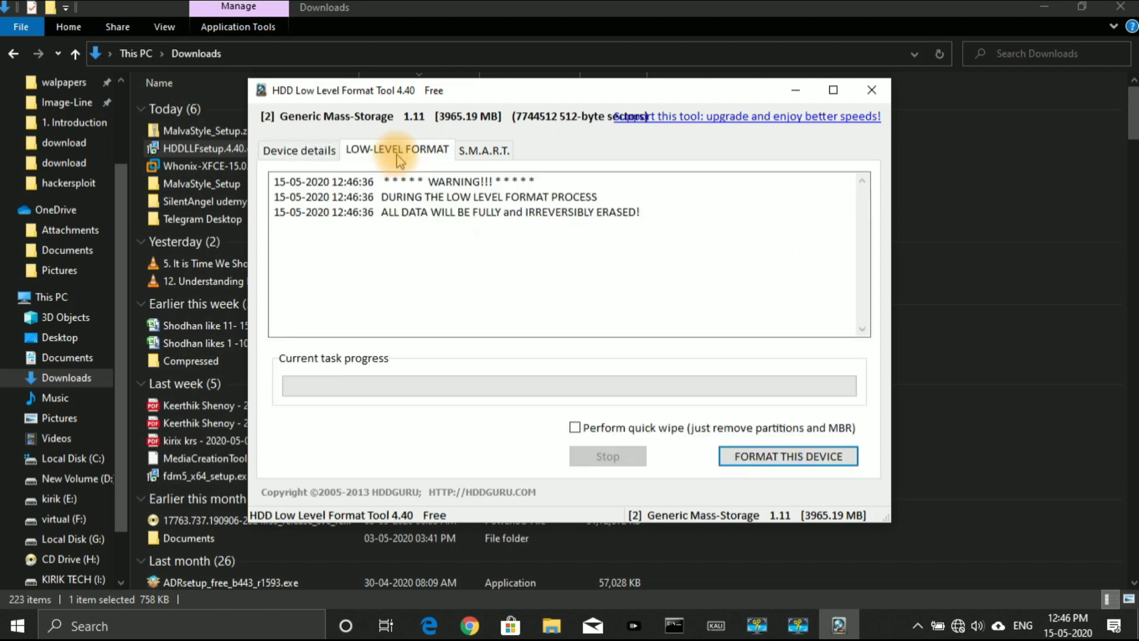
{"action": "left_click", "coordinate": [771, 458]}
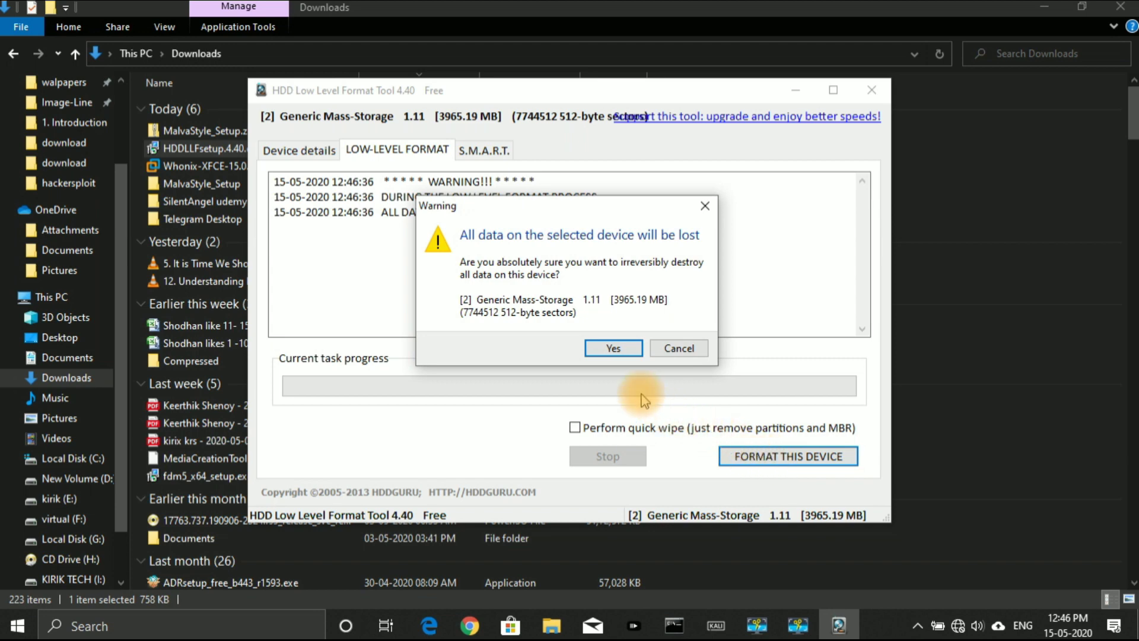
{"action": "left_click", "coordinate": [613, 349]}
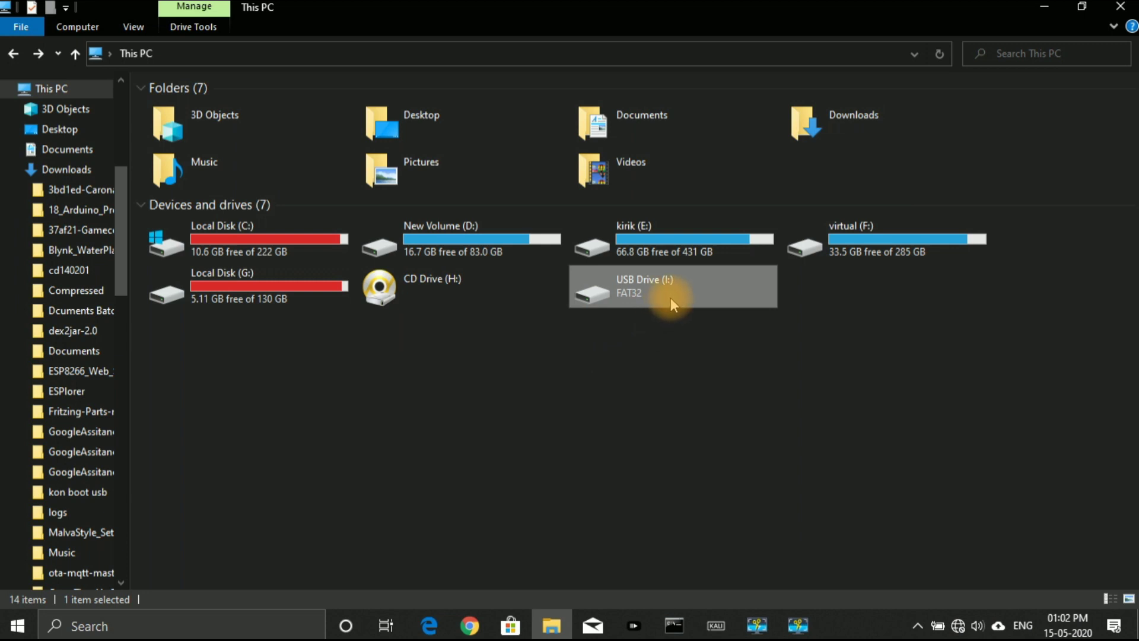
Step: Quick-format USB Drive (I:) as FAT32 with a 4096-byte allocation unit, accepting the erasure of all data
{"action": "double_click", "coordinate": [670, 301]}
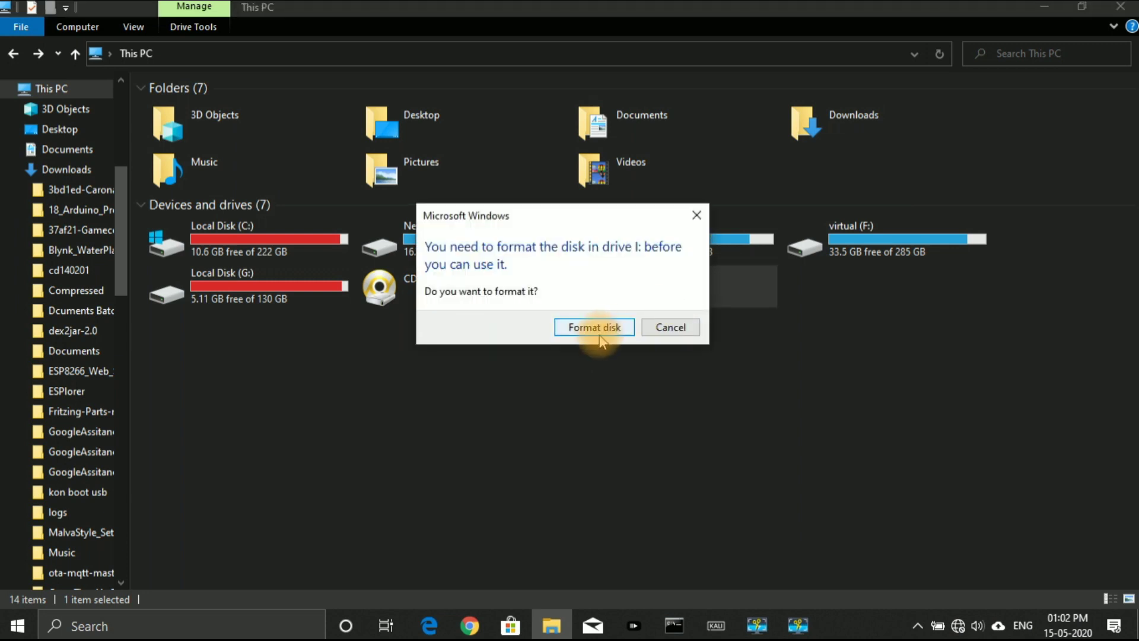
{"action": "left_click", "coordinate": [597, 328]}
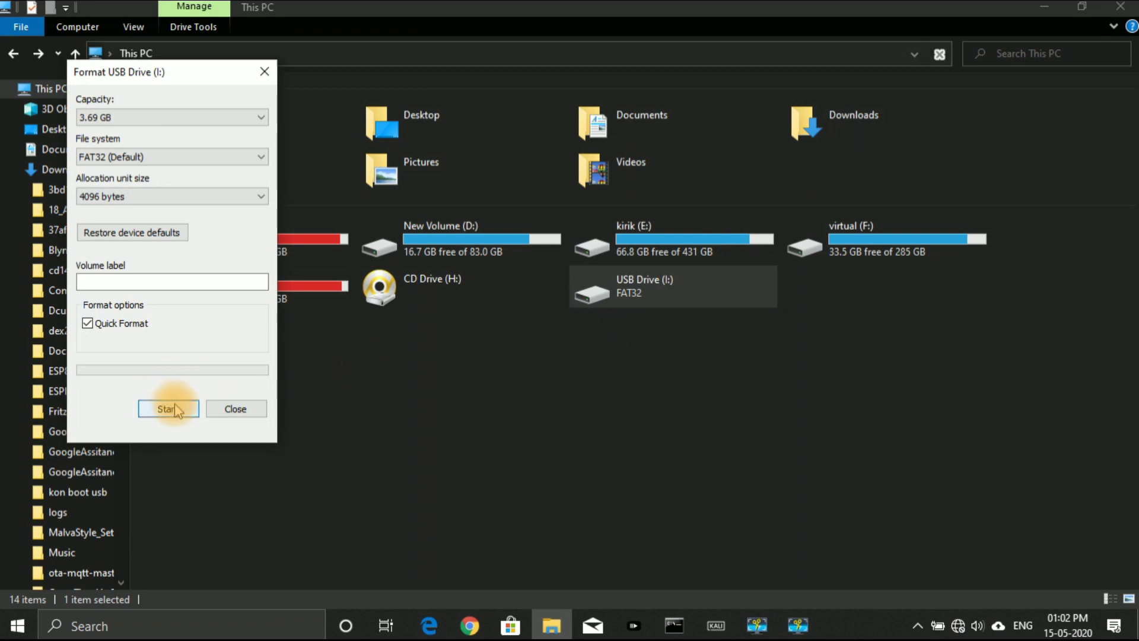
{"action": "left_click", "coordinate": [172, 409]}
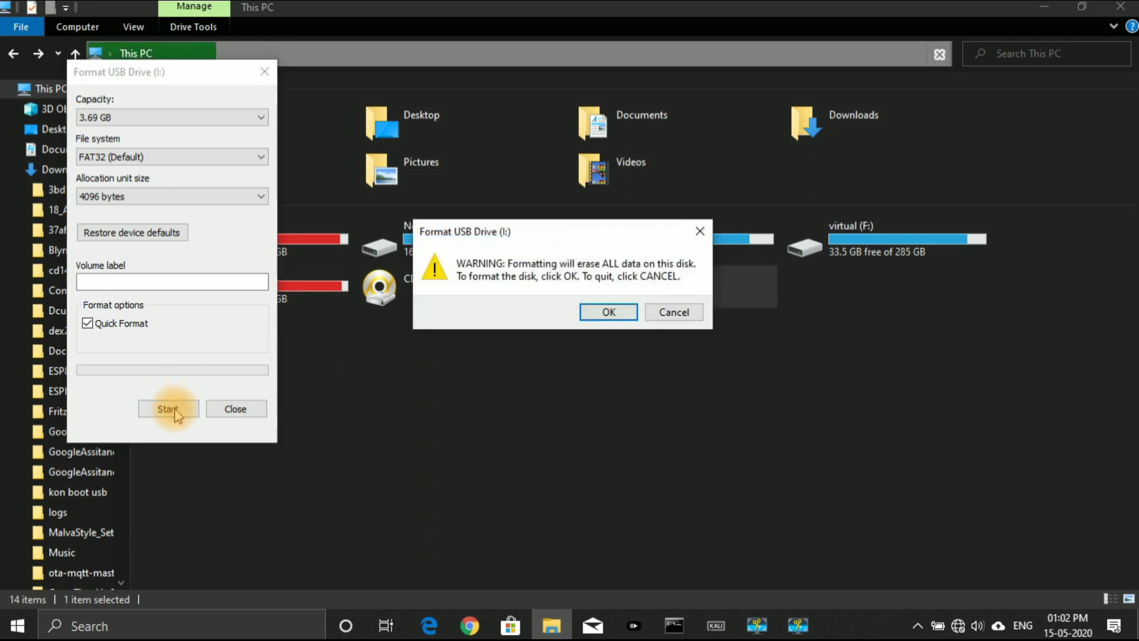
{"action": "left_click", "coordinate": [611, 313]}
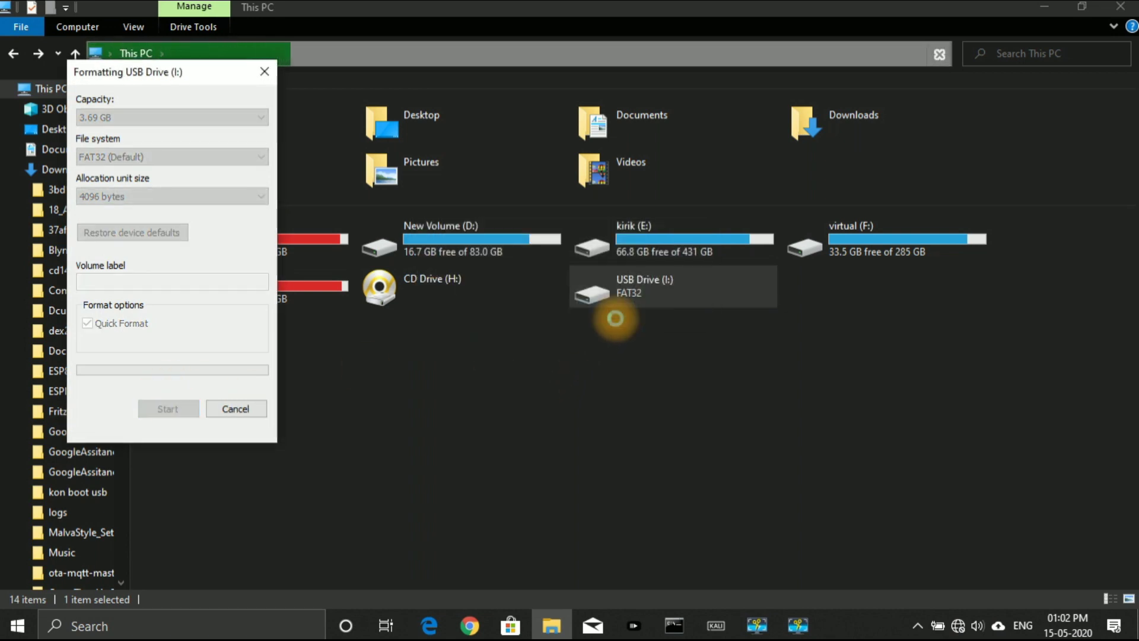
{"action": "left_click", "coordinate": [668, 308]}
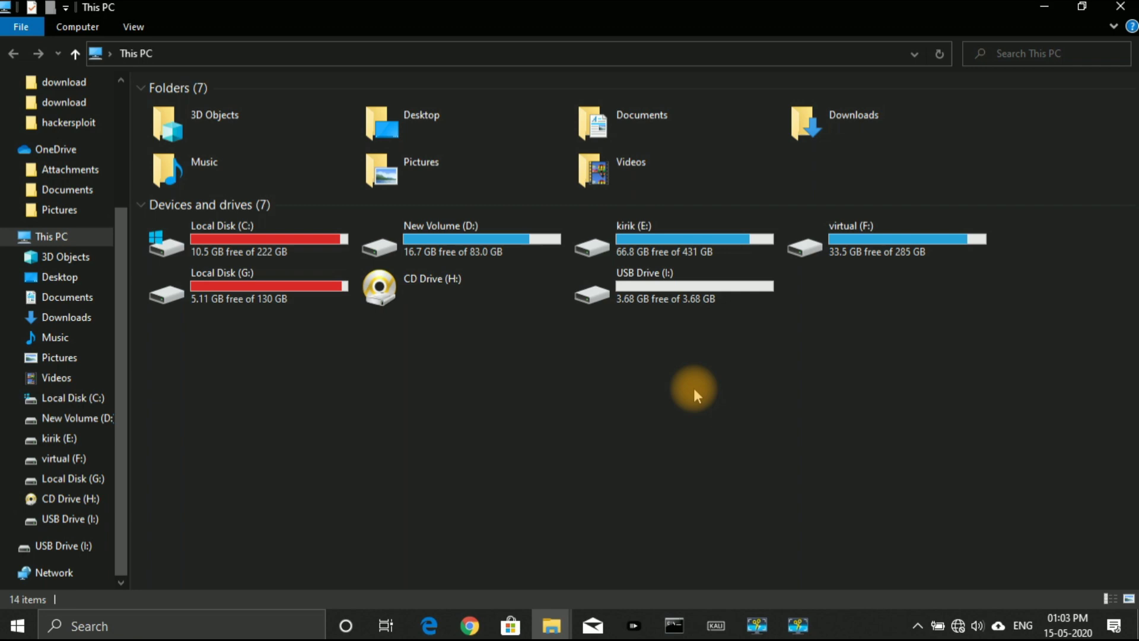
Step: Switch to Chrome and look through the MalvaStyle USB Repair download page
{"action": "left_click", "coordinate": [469, 625]}
{"action": "left_click", "coordinate": [912, 14]}
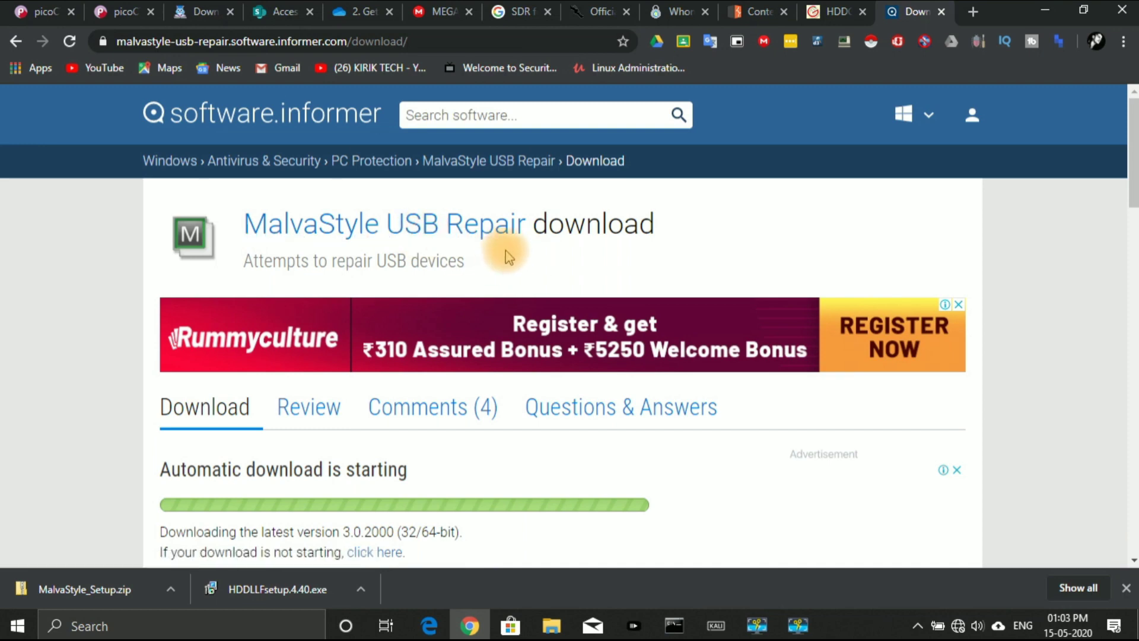
{"action": "scroll", "coordinate": [505, 252], "scroll_direction": "down", "scroll_amount": 4}
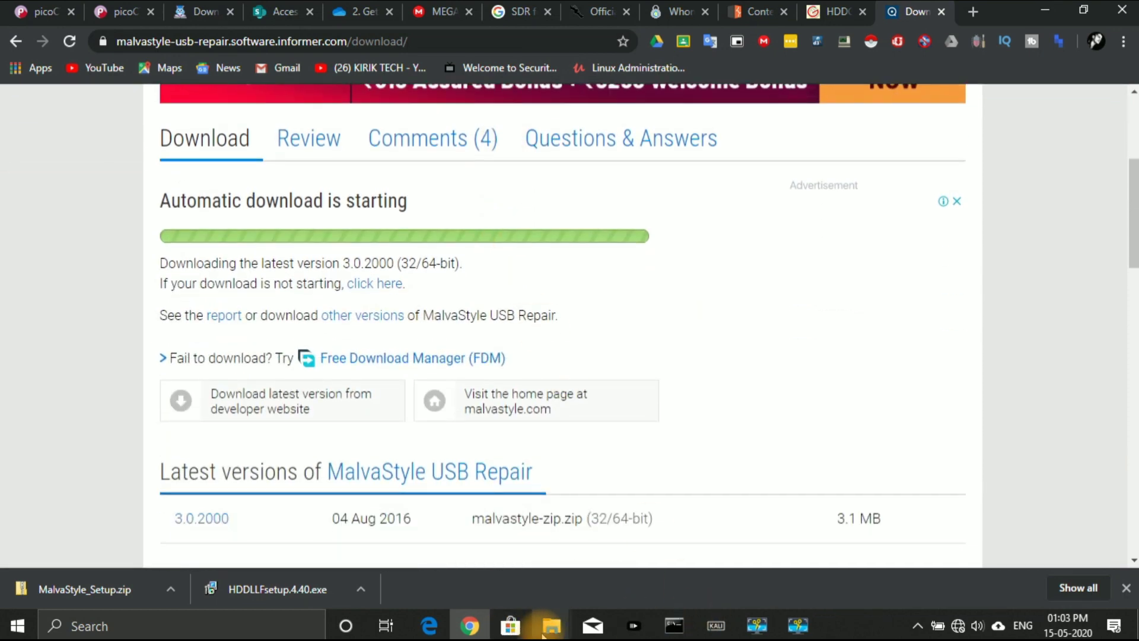
Step: Switch to the File Explorer window showing the MalvaStyle_Setup folder and run setup.exe
{"action": "mouse_move", "coordinate": [551, 626]}
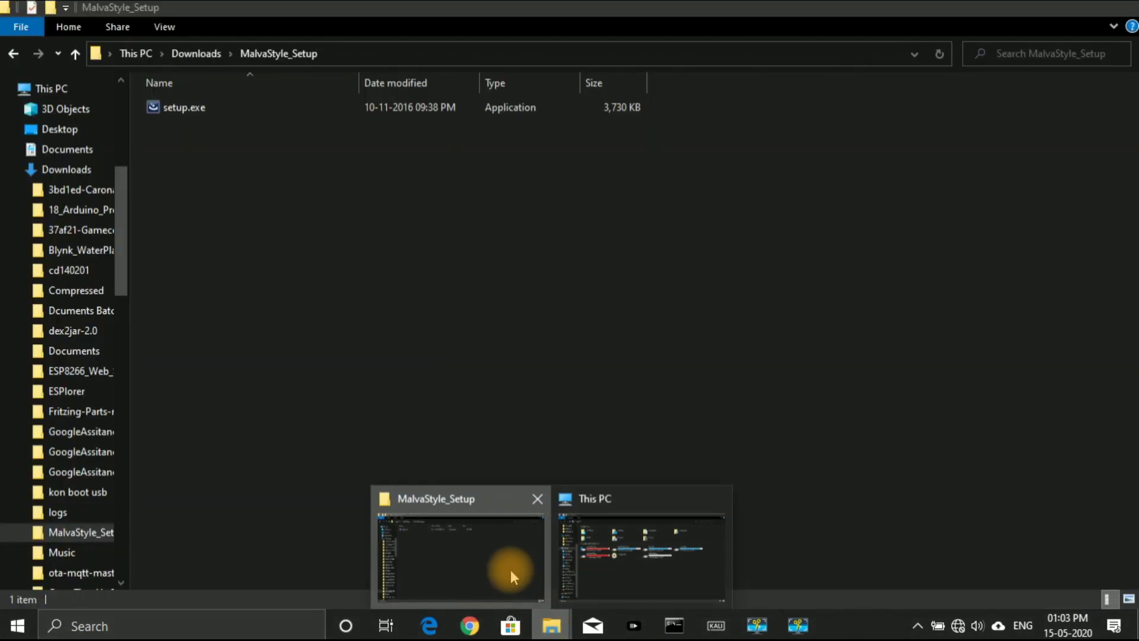
{"action": "left_click", "coordinate": [511, 570]}
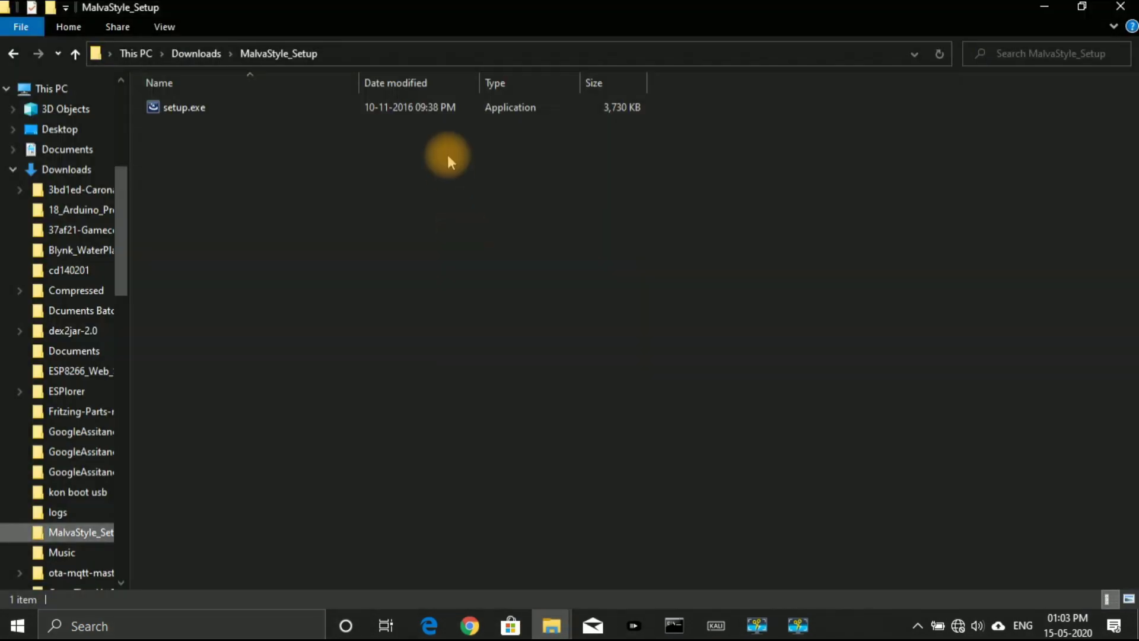
{"action": "double_click", "coordinate": [479, 115]}
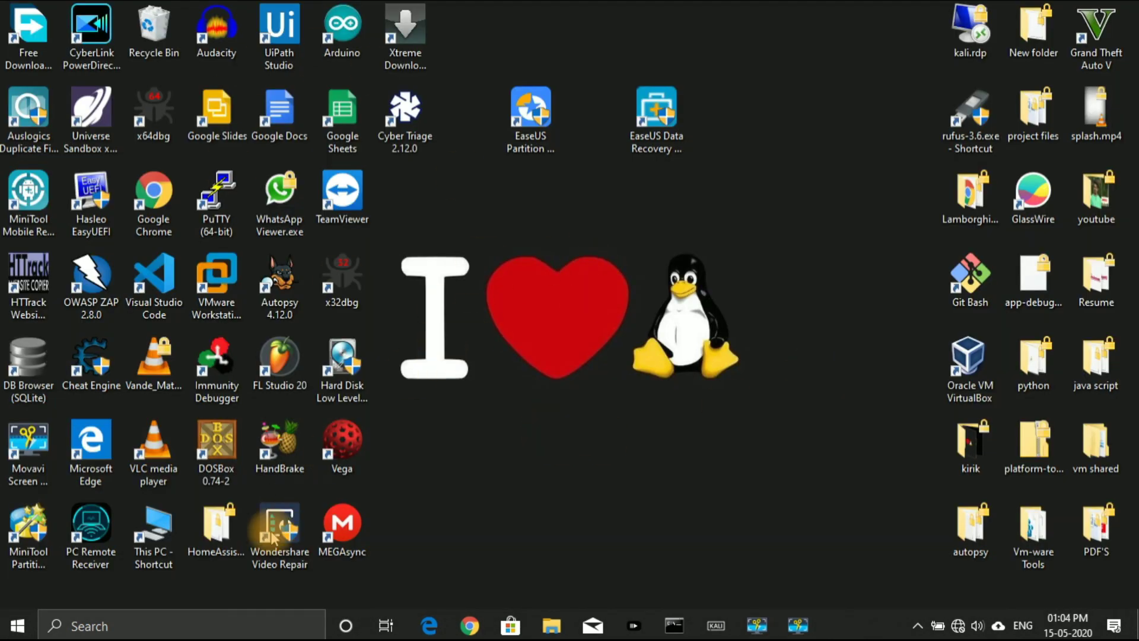
Step: Open Launch Disk Repair.exe from the recently added programs to start MalvaStyle USB Repair
{"action": "left_click", "coordinate": [169, 623]}
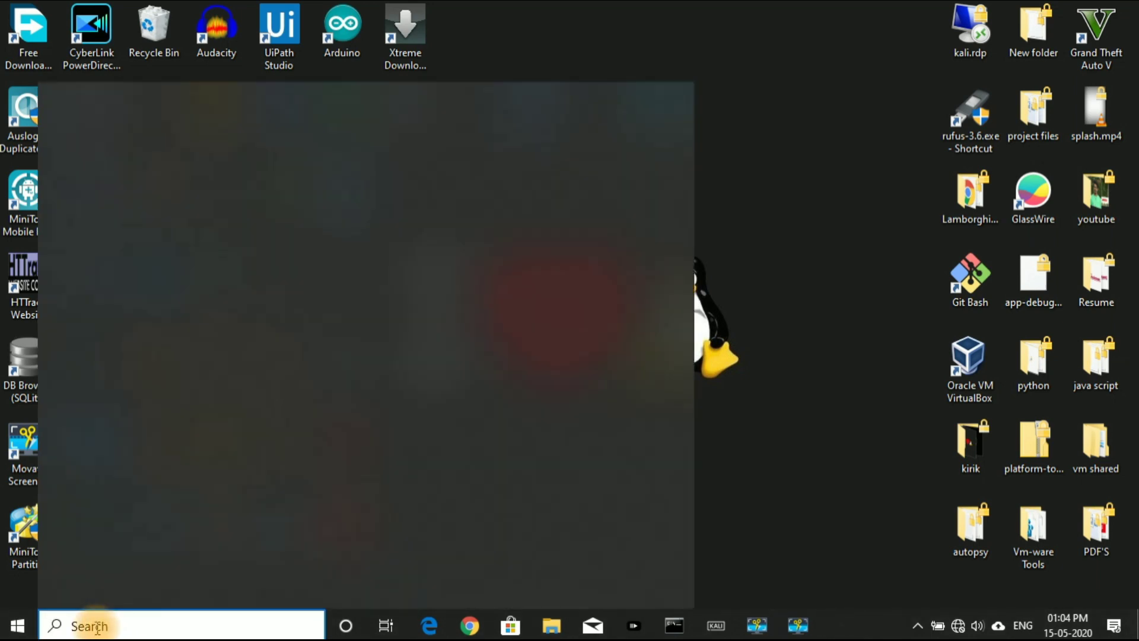
{"action": "left_click", "coordinate": [18, 626]}
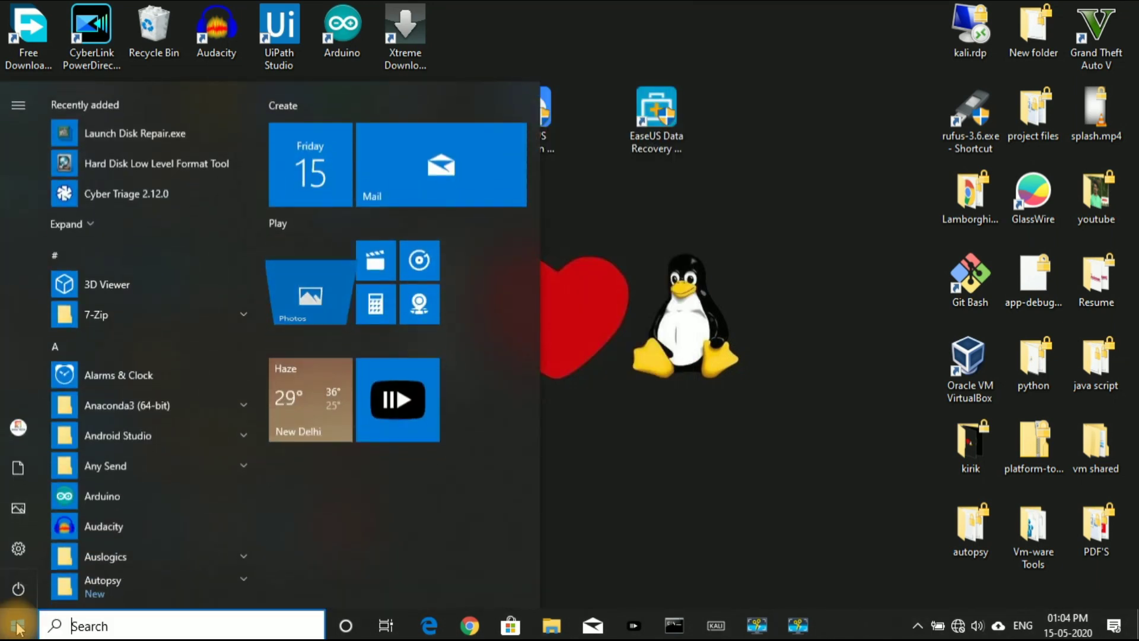
{"action": "left_click", "coordinate": [168, 138]}
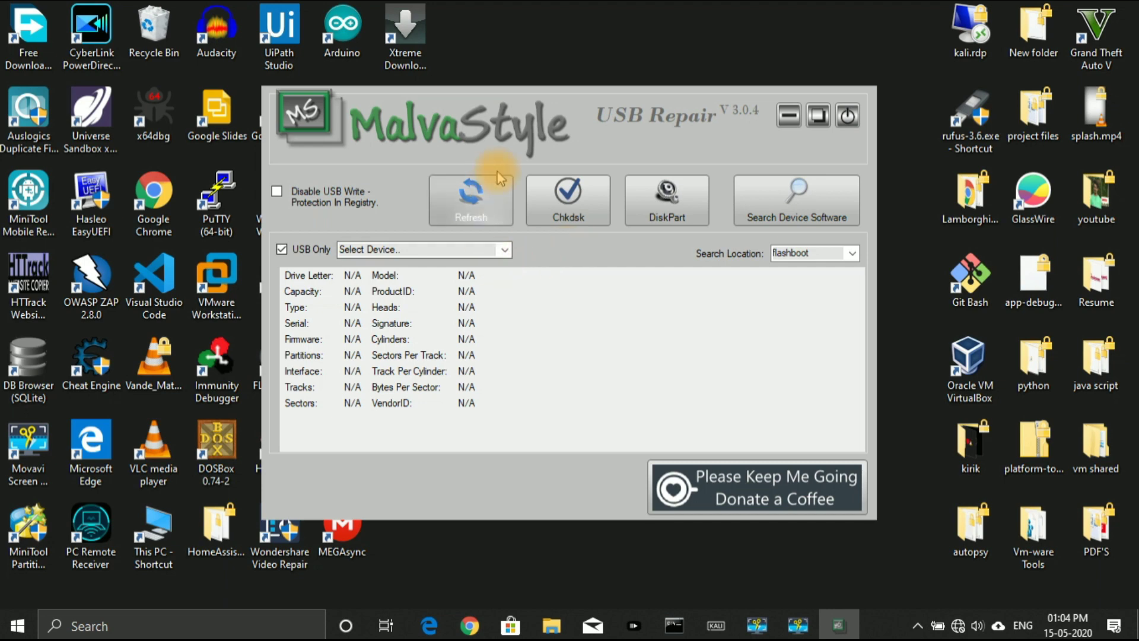
Step: Choose Generic Mass-Storage USB Device and run Chkdsk on it, accepting the data loss
{"action": "left_click", "coordinate": [506, 254]}
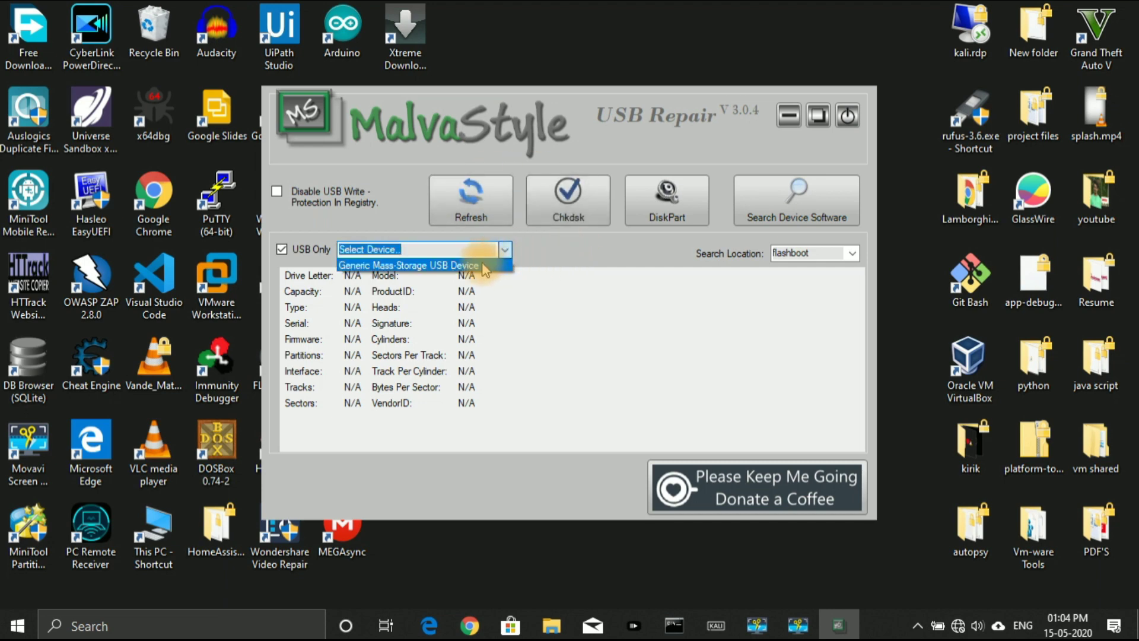
{"action": "left_click", "coordinate": [484, 267]}
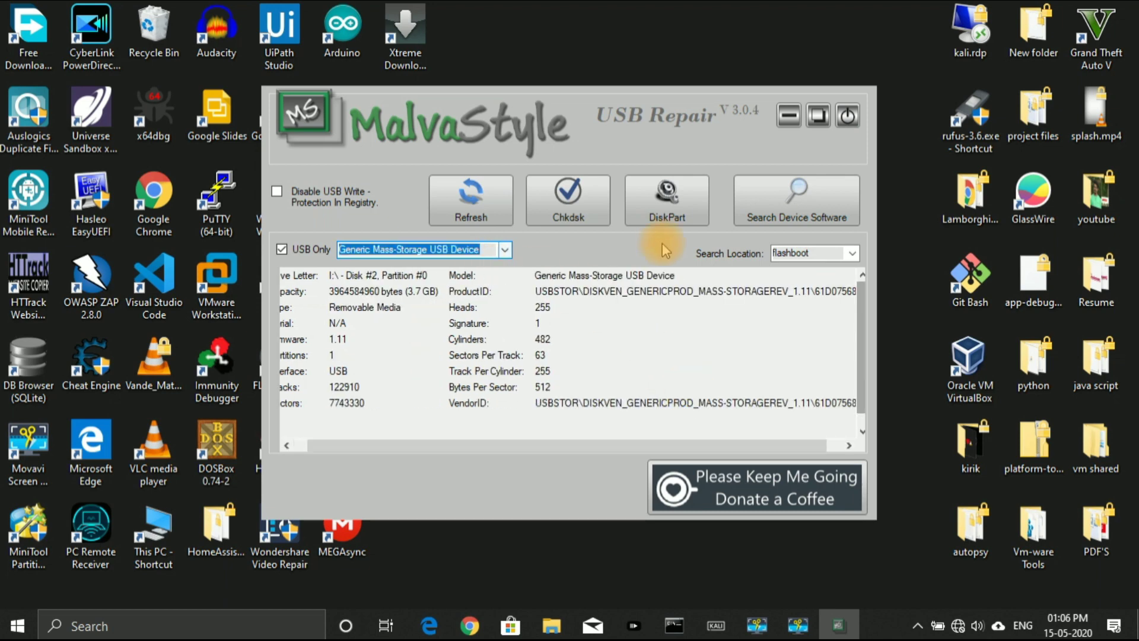
{"action": "left_click", "coordinate": [577, 212]}
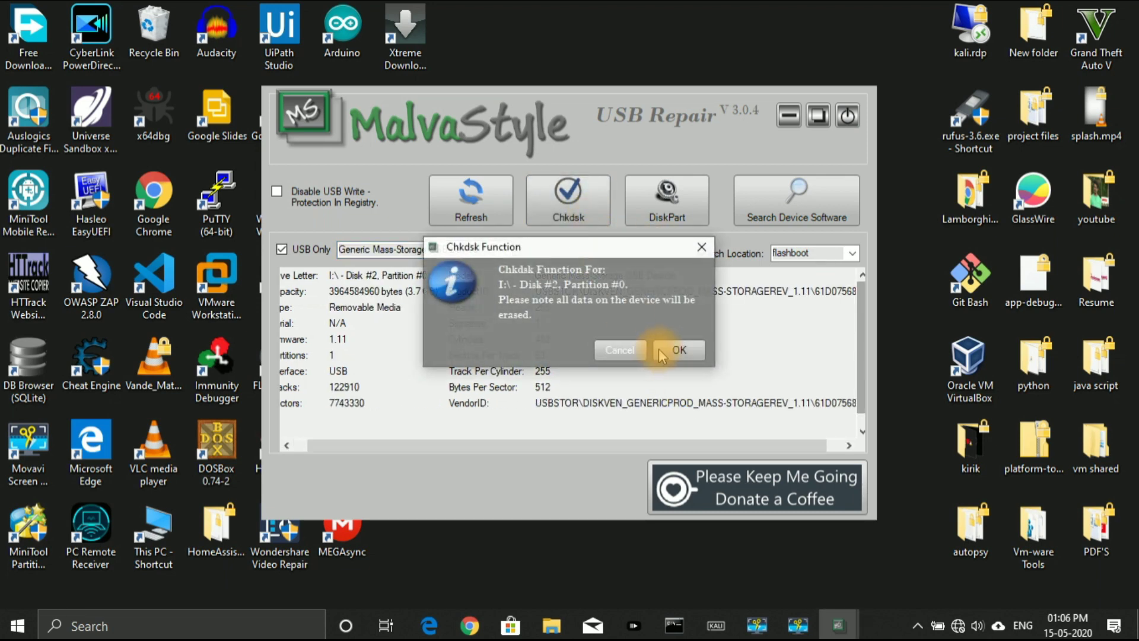
{"action": "left_click", "coordinate": [672, 351]}
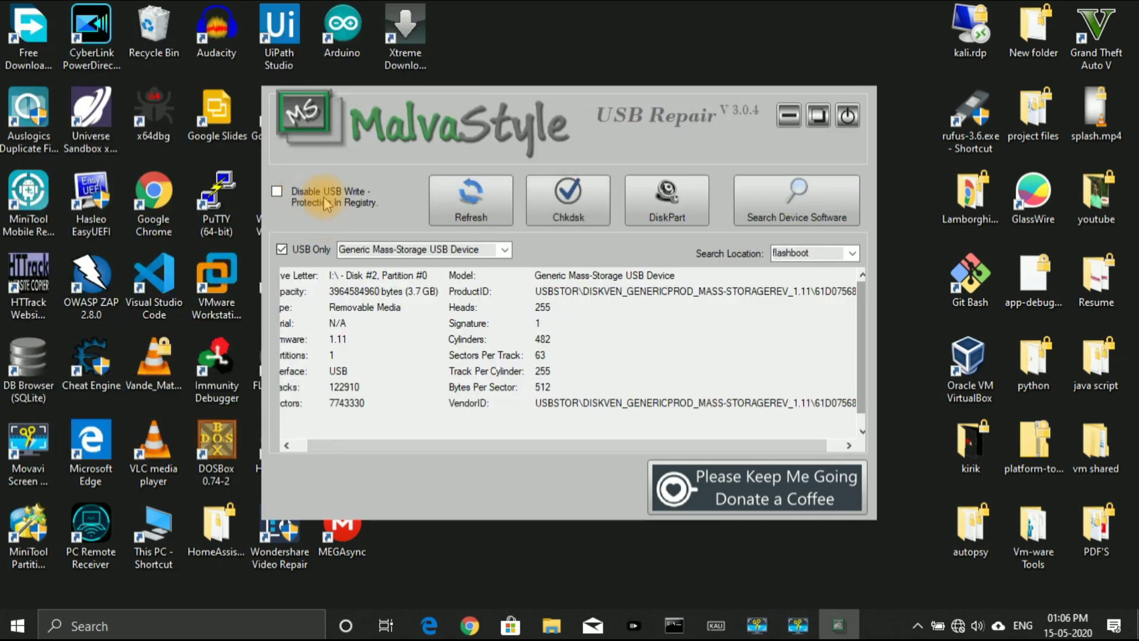
Step: Enable disabling of USB write protection in the registry, and format and repair the I: partition with DiskPart
{"action": "left_click", "coordinate": [278, 194]}
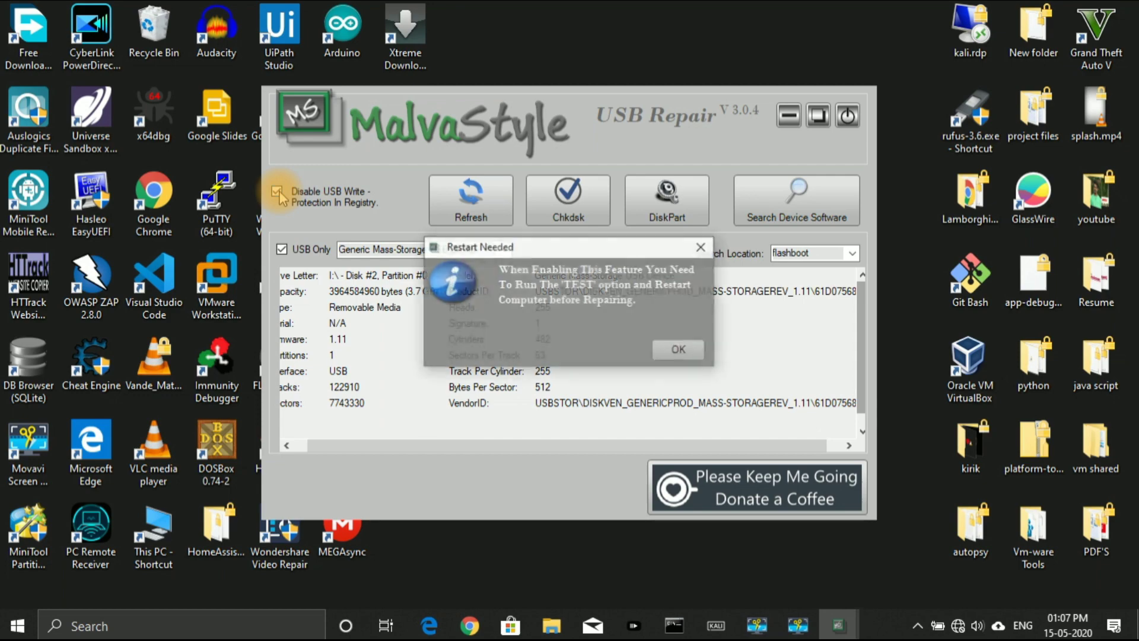
{"action": "left_click", "coordinate": [691, 346]}
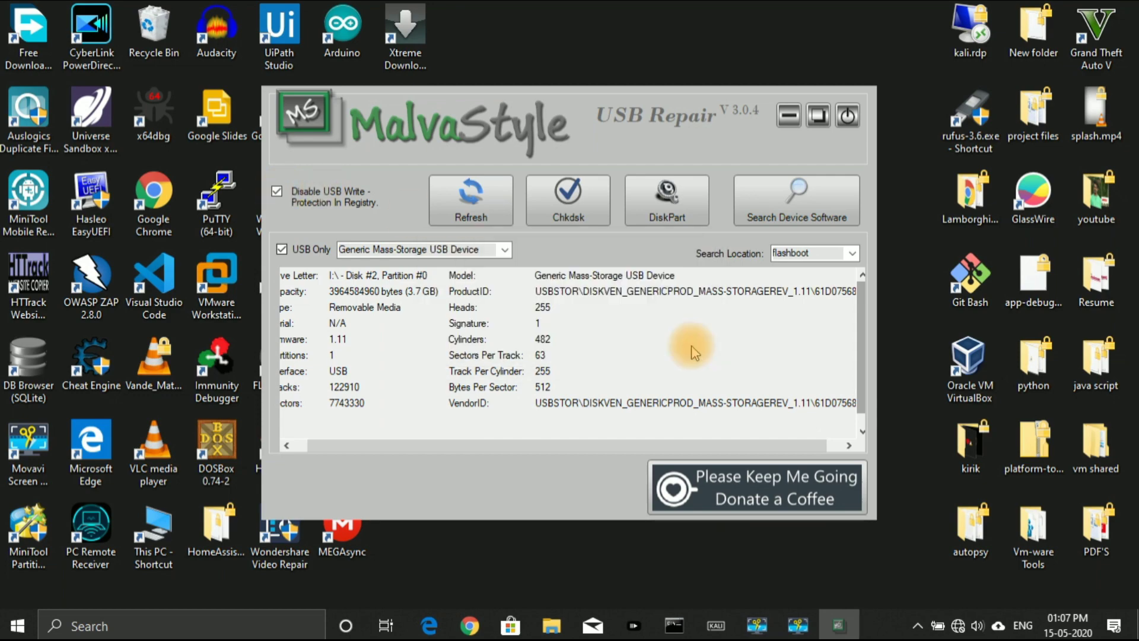
{"action": "left_click", "coordinate": [686, 193]}
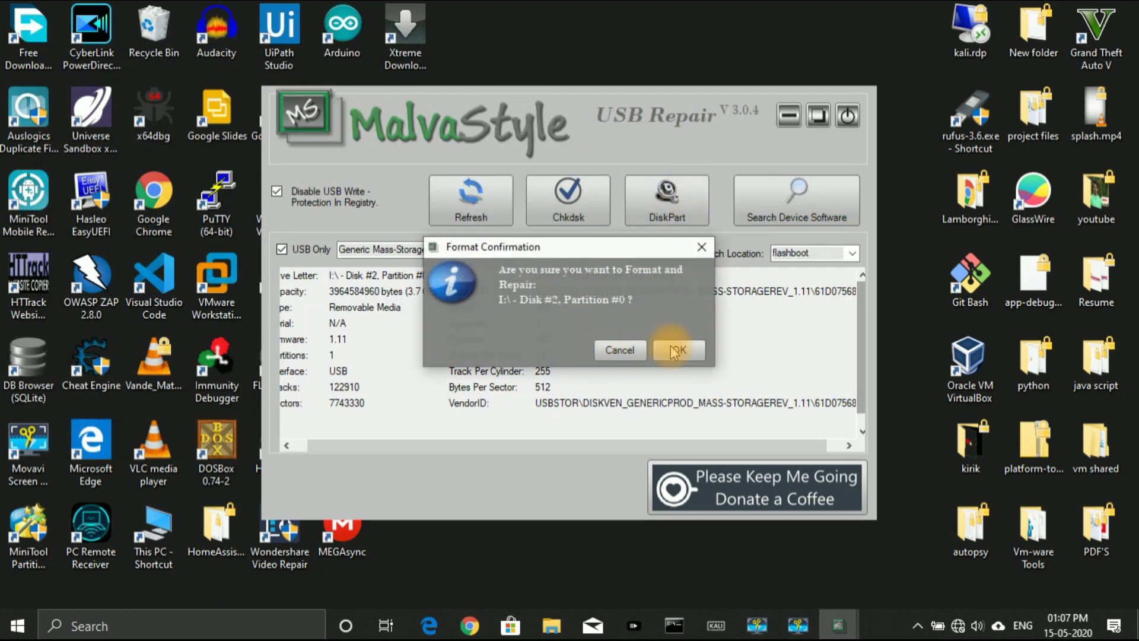
{"action": "left_click", "coordinate": [677, 350]}
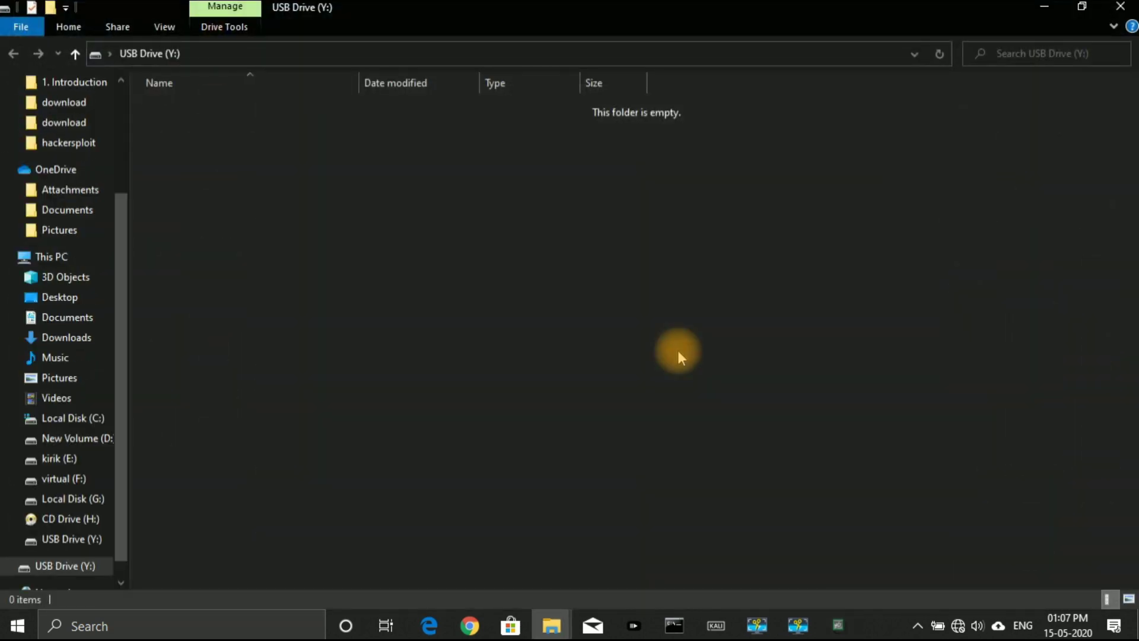
Step: Check USB Drive (Y:) in This PC, and close MalvaStyle USB Repair after minimizing File Explorer
{"action": "left_click", "coordinate": [87, 260]}
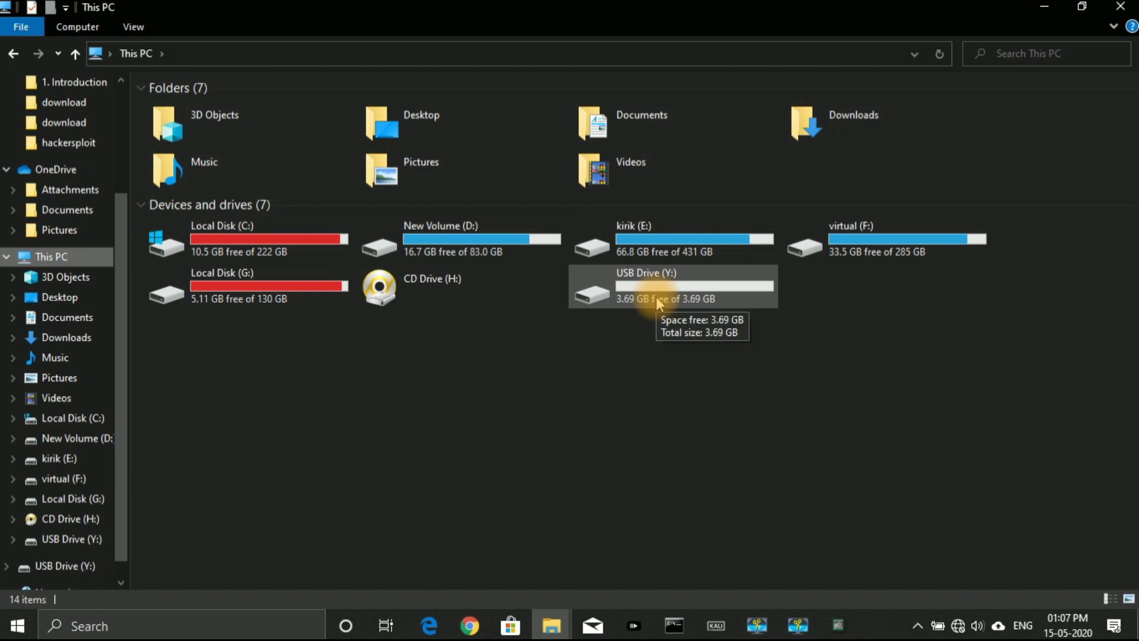
{"action": "left_click", "coordinate": [657, 297]}
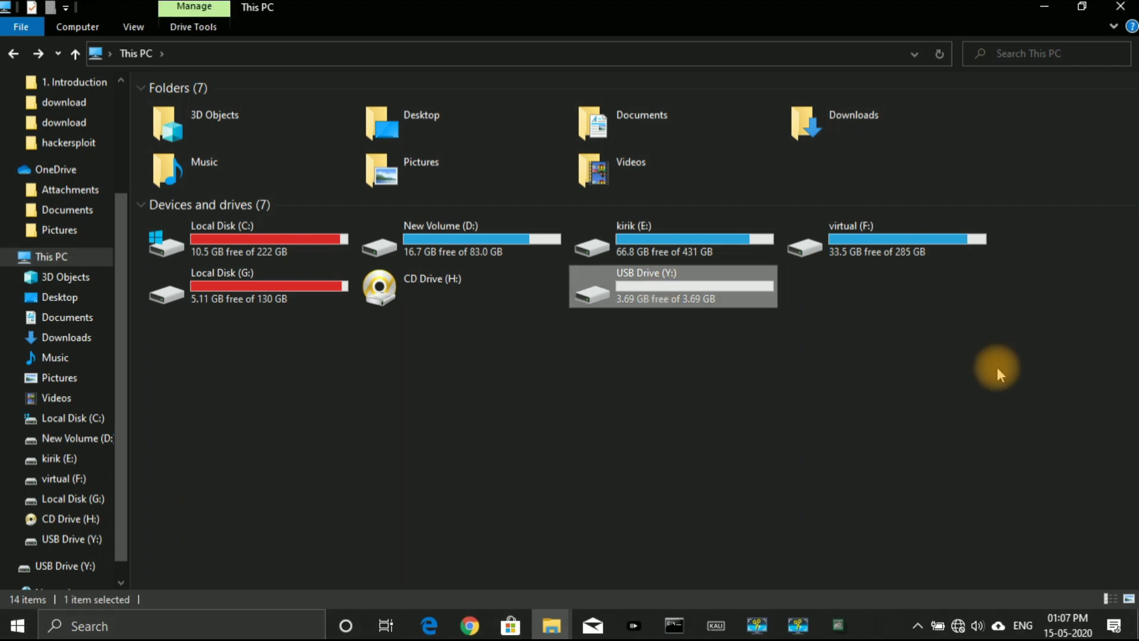
{"action": "left_click", "coordinate": [1047, 7]}
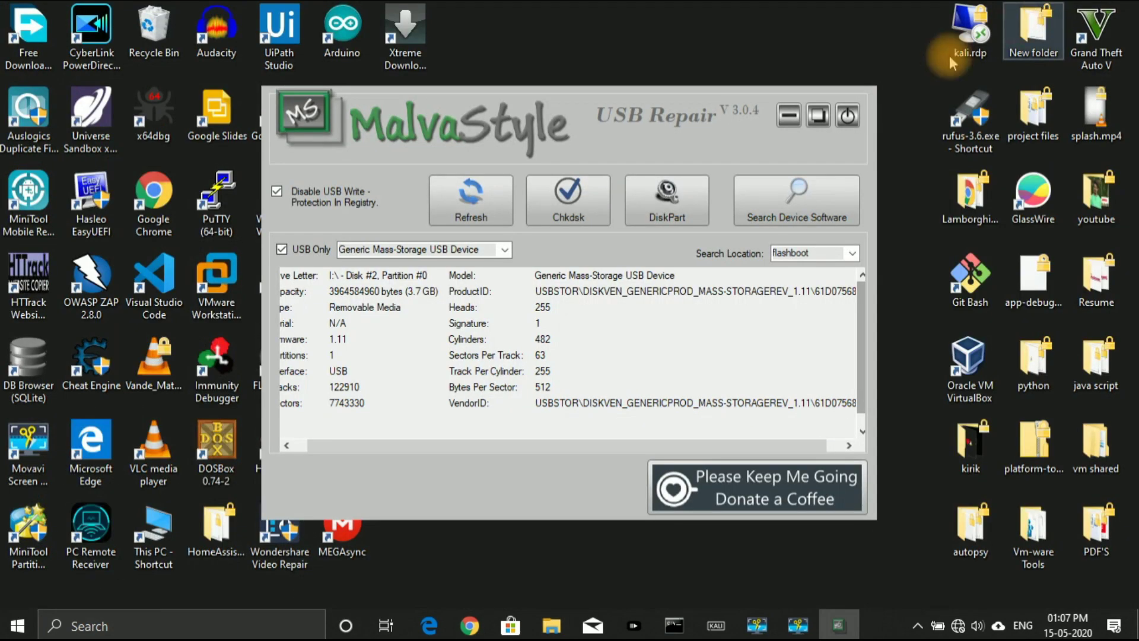
{"action": "left_click", "coordinate": [848, 116]}
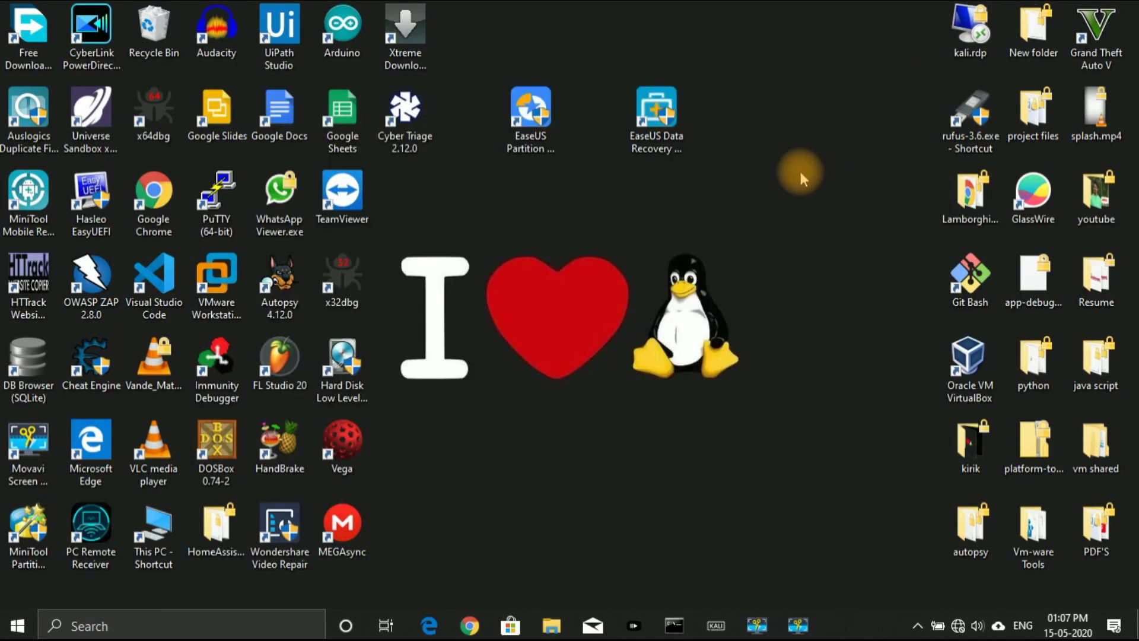
Step: Move the EaseUS Partition Master 13.5 desktop shortcut down and launch the program, allowing it to make changes
{"action": "left_click_drag", "start_coordinate": [522, 114], "coordinate": [498, 255]}
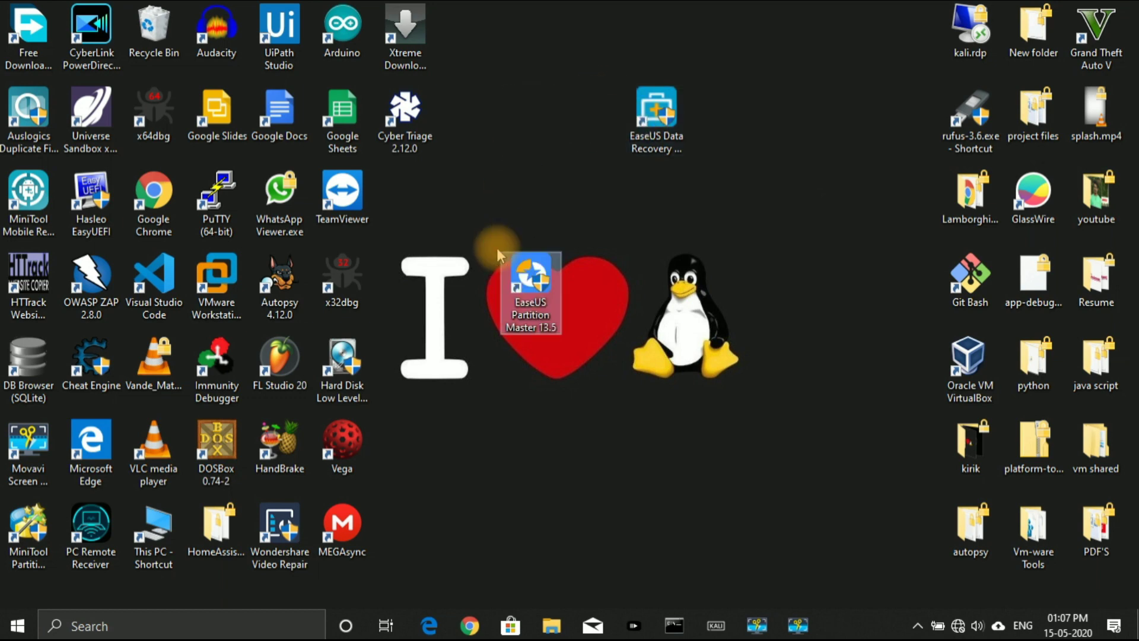
{"action": "double_click", "coordinate": [531, 295]}
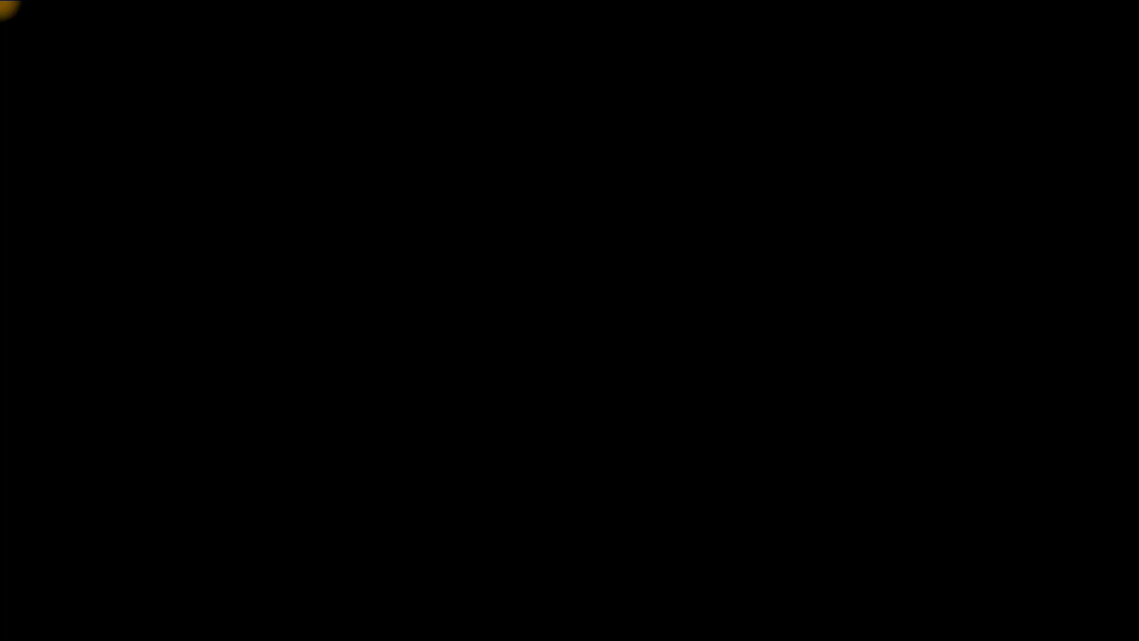
{"action": "left_click", "coordinate": [471, 428]}
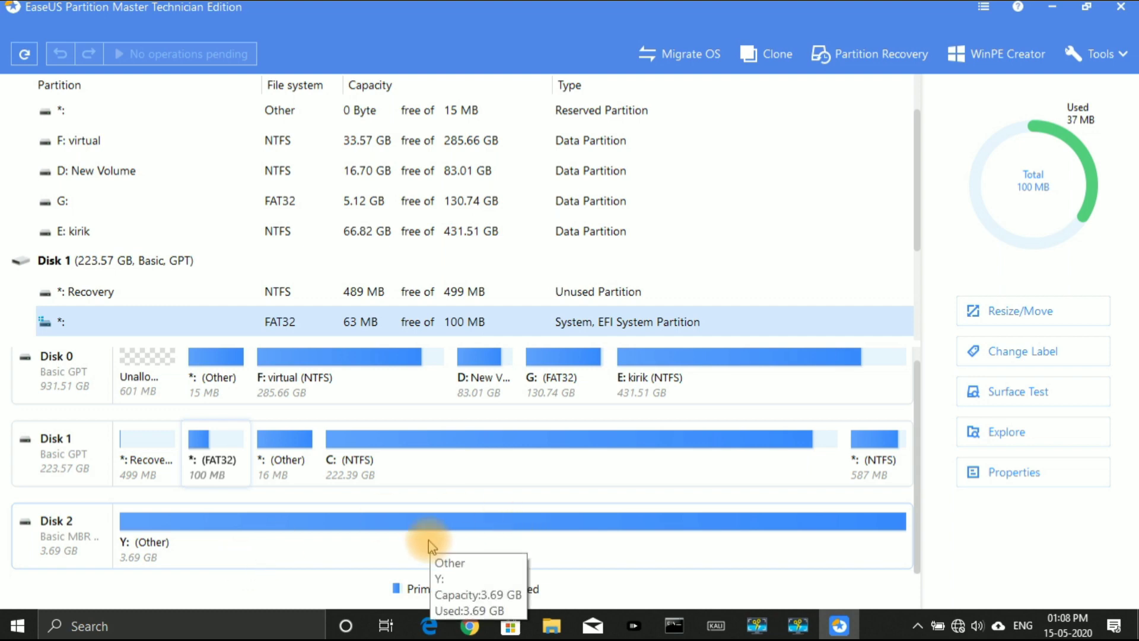
Step: Set up a FAT32 format of the Y: partition on Disk 2 with the label kirik, accepting the data loss
{"action": "right_click", "coordinate": [370, 534]}
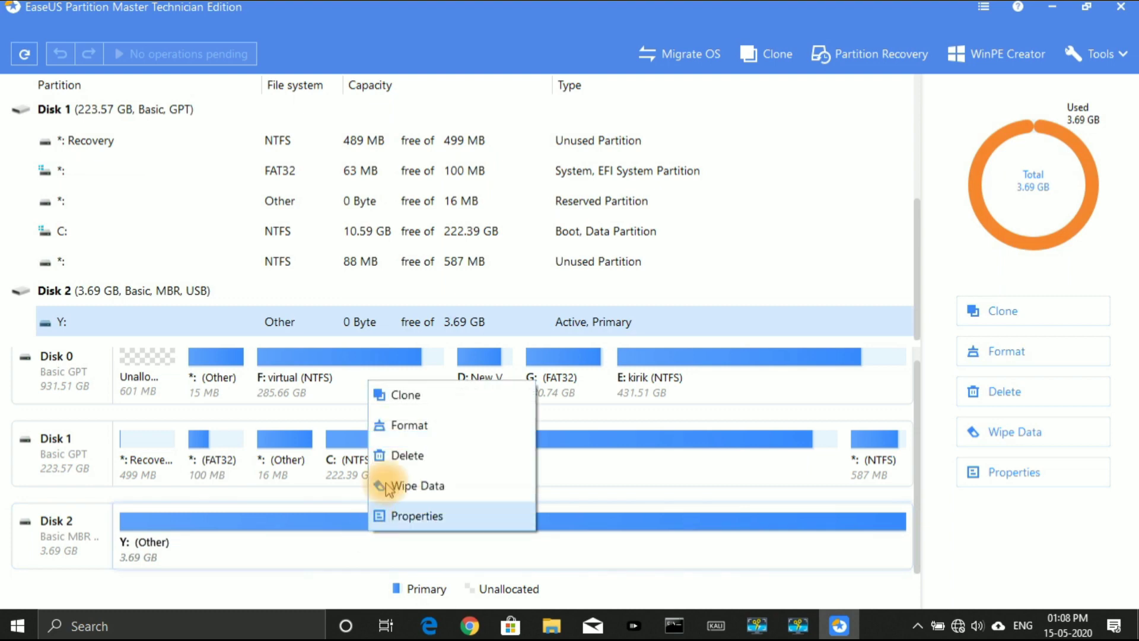
{"action": "left_click", "coordinate": [406, 429]}
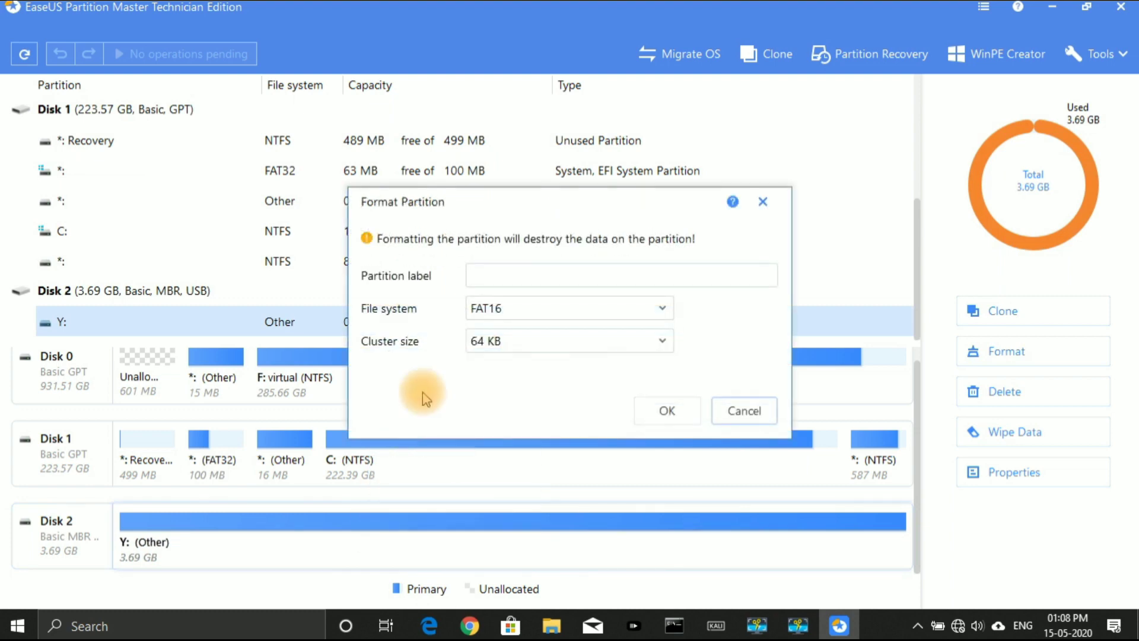
{"action": "type", "text": "kirik"}
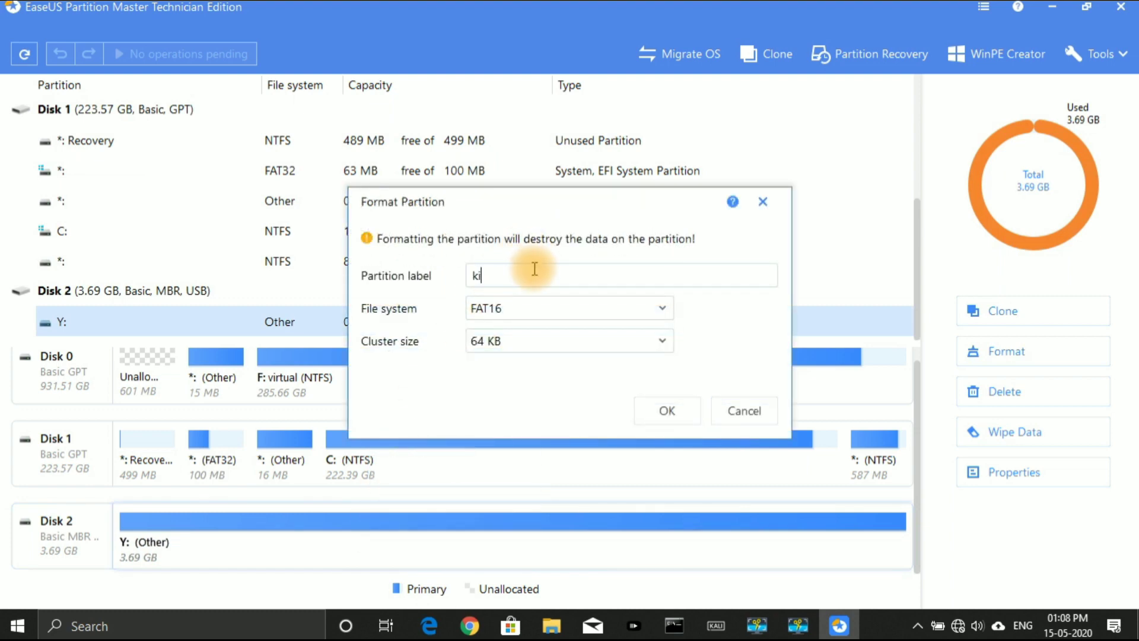
{"action": "left_click", "coordinate": [521, 320]}
{"action": "left_click", "coordinate": [502, 362]}
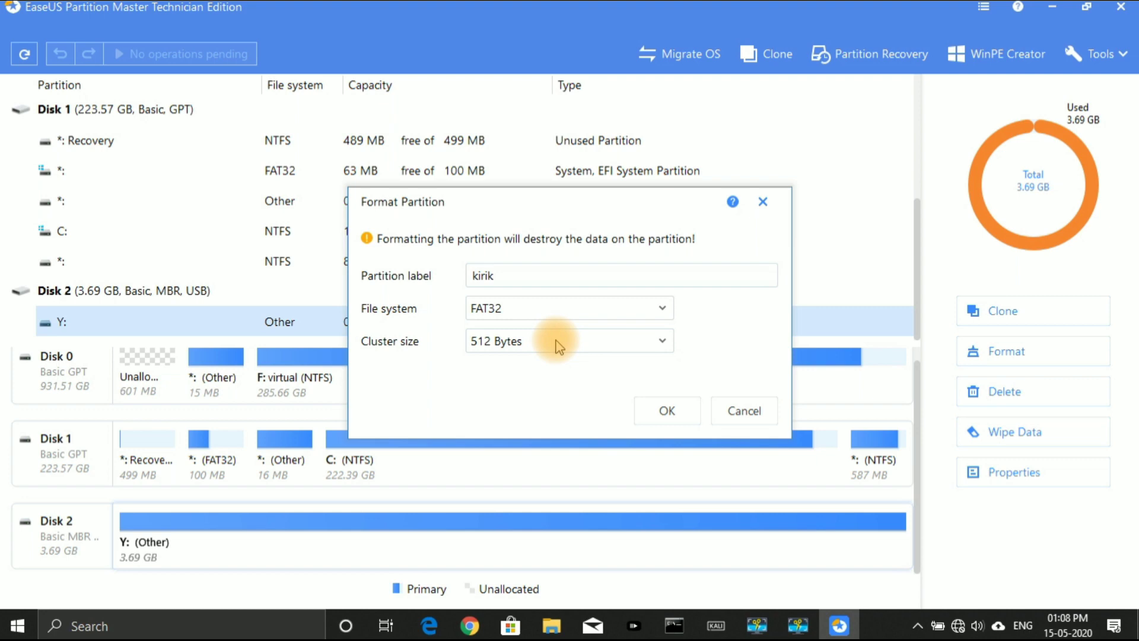
{"action": "left_click", "coordinate": [666, 409]}
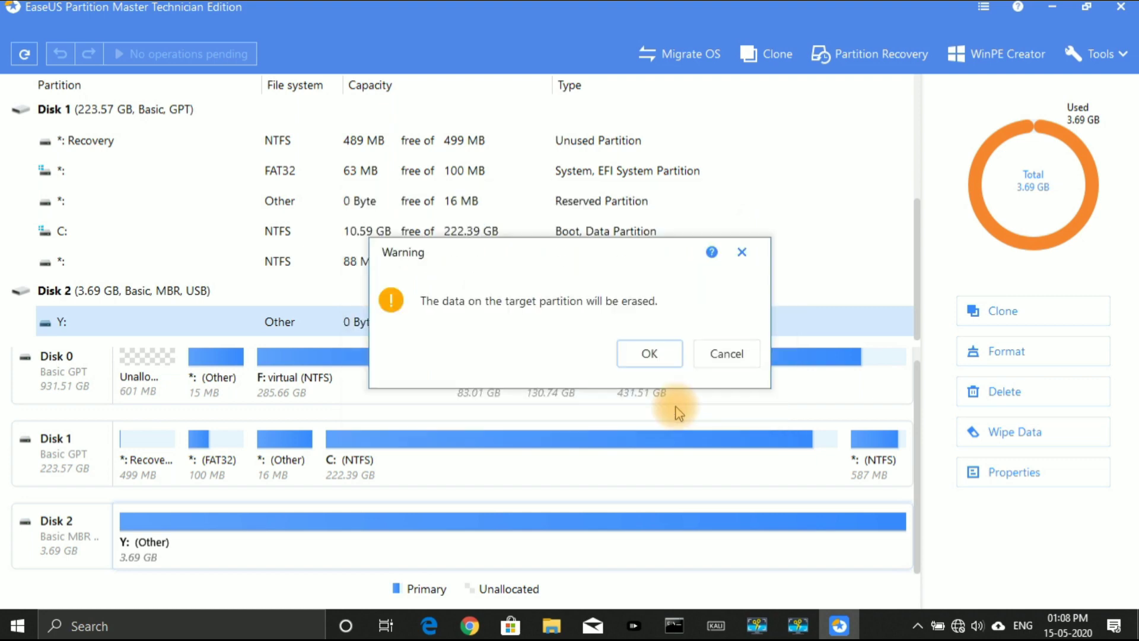
{"action": "left_click", "coordinate": [652, 361]}
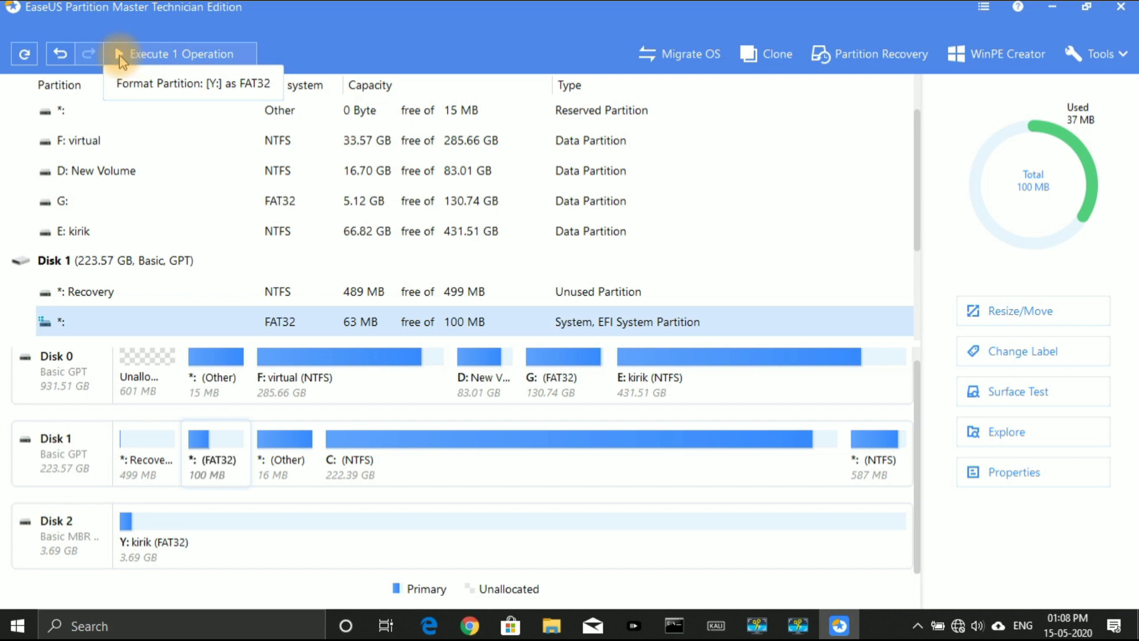
Step: Execute and apply the pending format of partition Y:, and finish the operation
{"action": "left_click", "coordinate": [119, 55]}
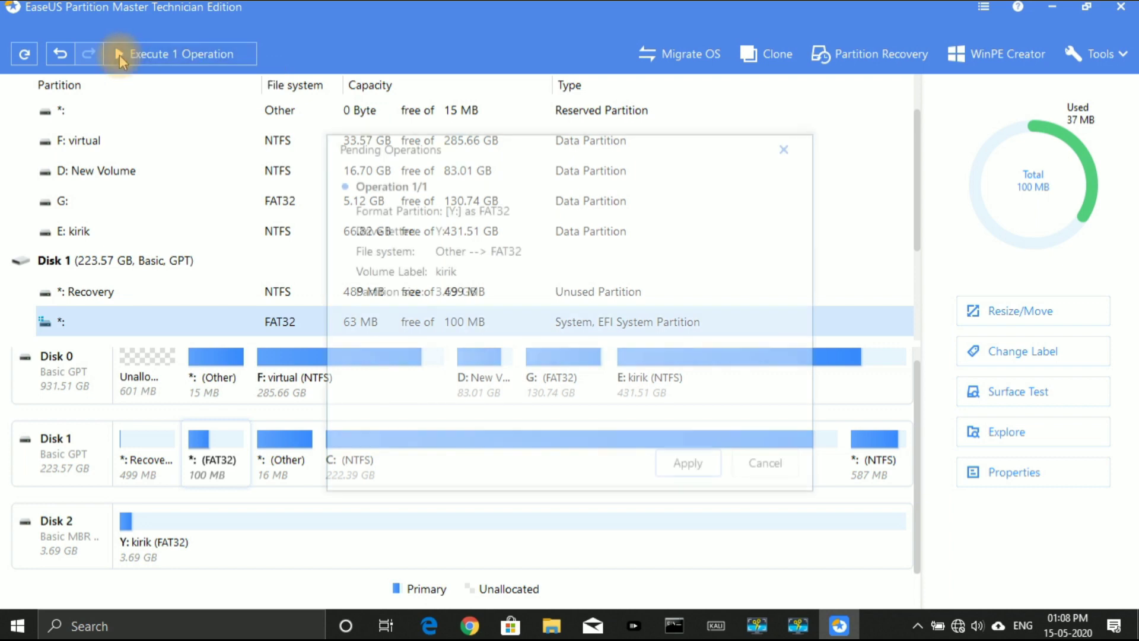
{"action": "left_click", "coordinate": [686, 467]}
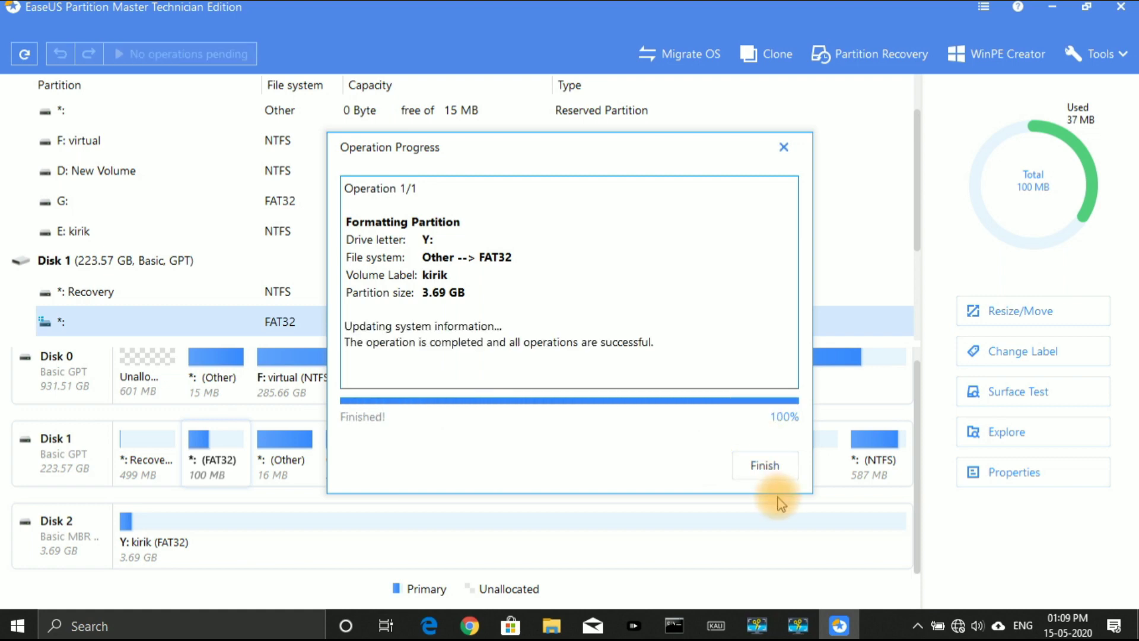
{"action": "left_click", "coordinate": [775, 471]}
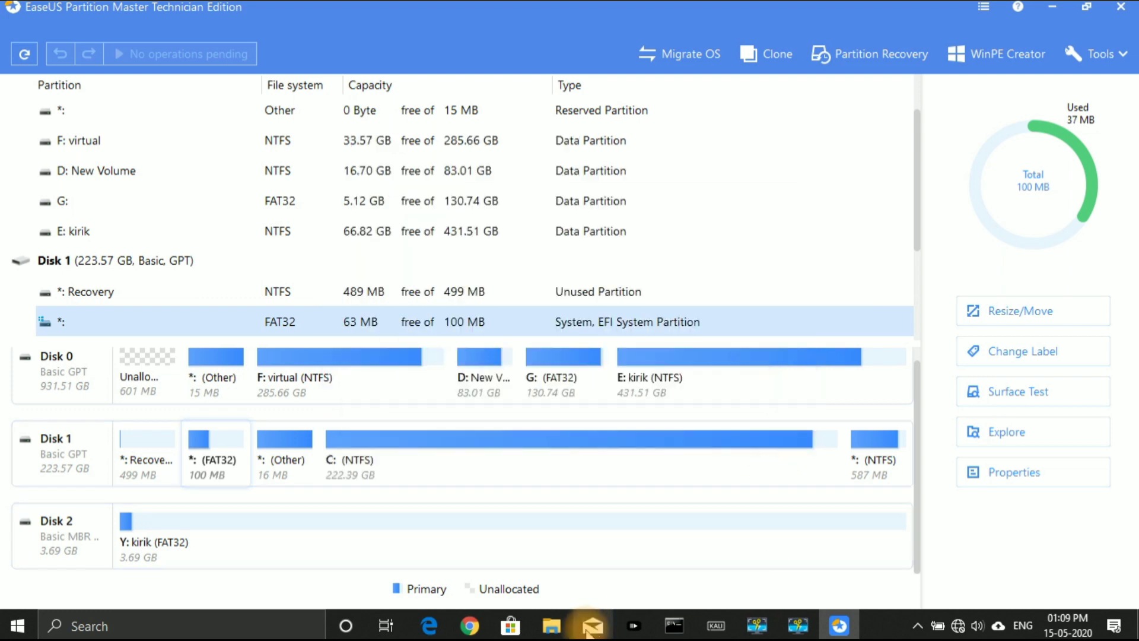
Step: Open the Y: USB drive from This PC in File Explorer to check its contents, and return to This PC
{"action": "mouse_move", "coordinate": [568, 633]}
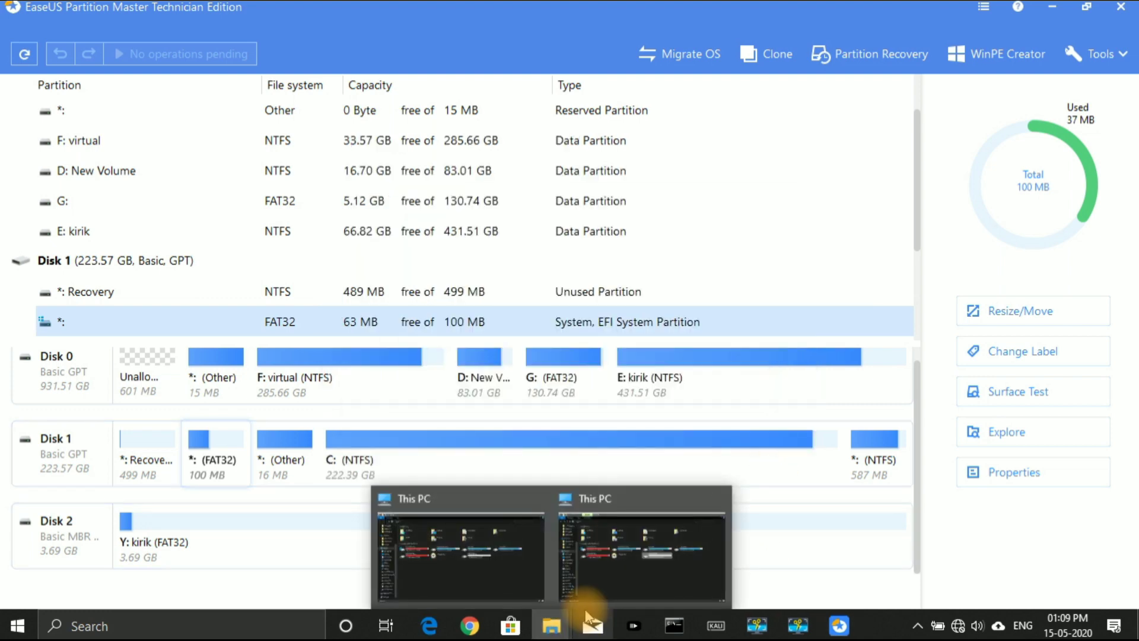
{"action": "left_click", "coordinate": [618, 567]}
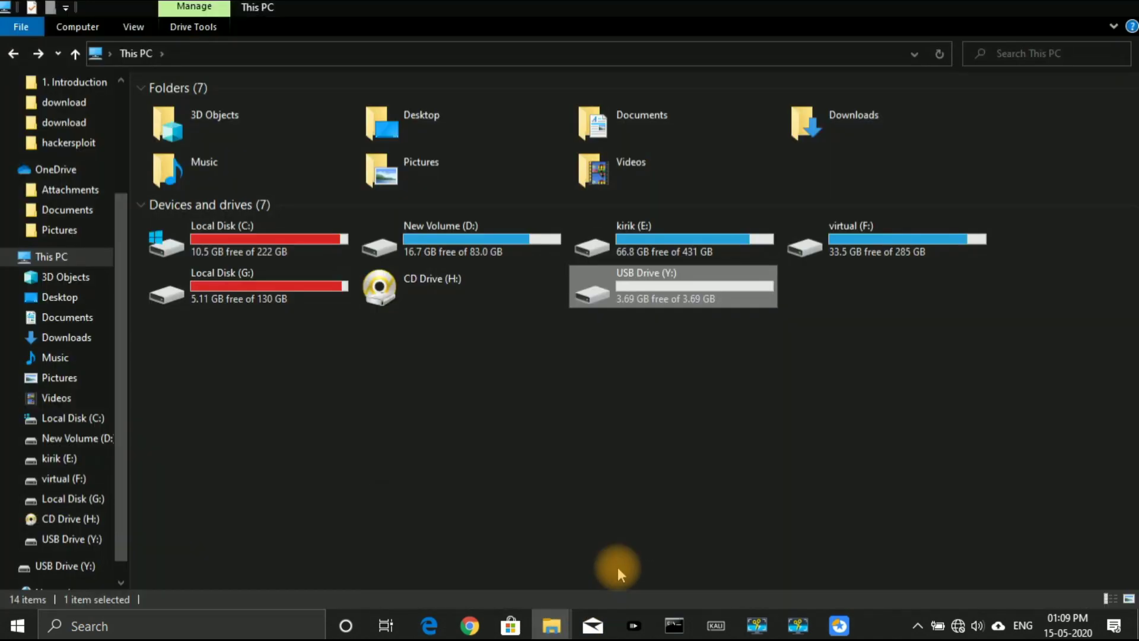
{"action": "double_click", "coordinate": [686, 296]}
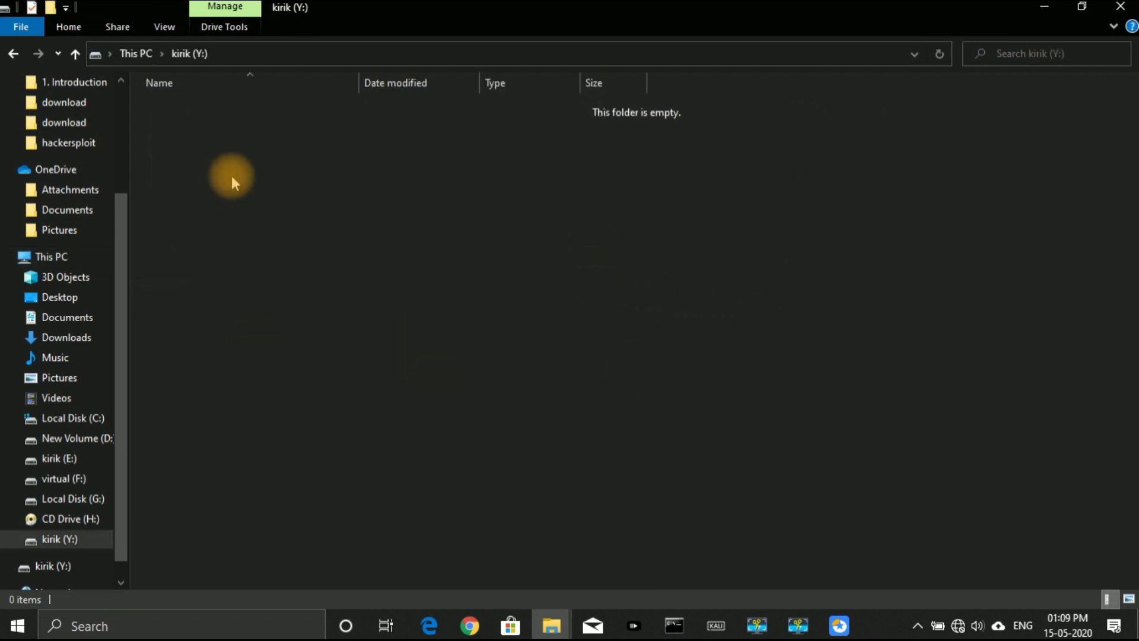
{"action": "left_click", "coordinate": [13, 54]}
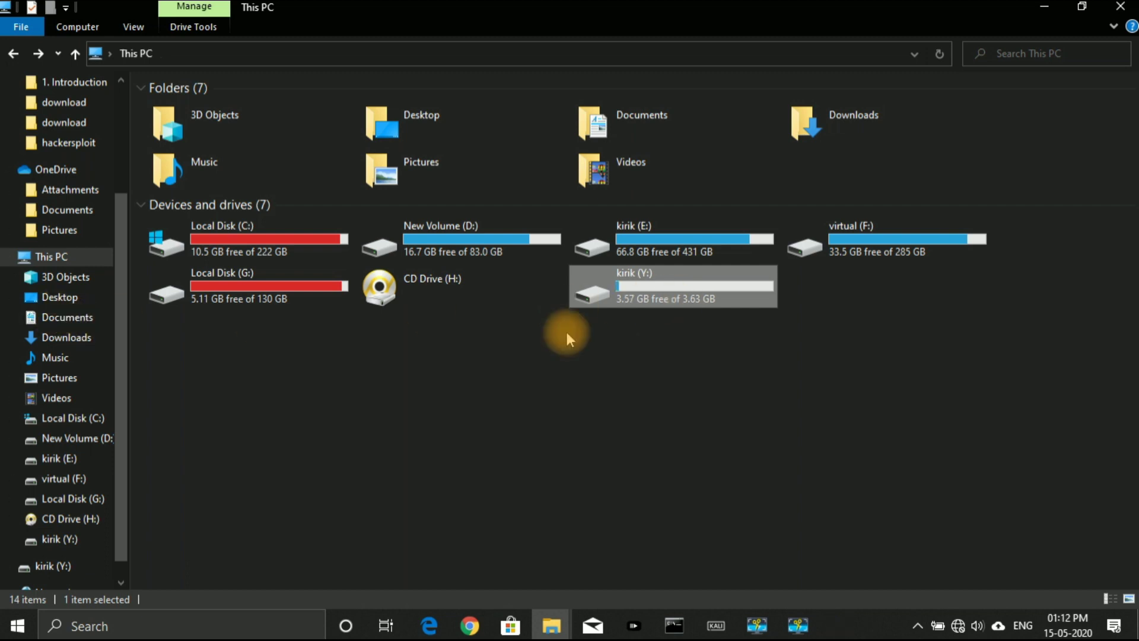
Step: Quick-format kirik (Y:) from File Explorer as FAT32 with 4096-byte allocation units, accepting the data loss, and close File Explorer
{"action": "right_click", "coordinate": [640, 301]}
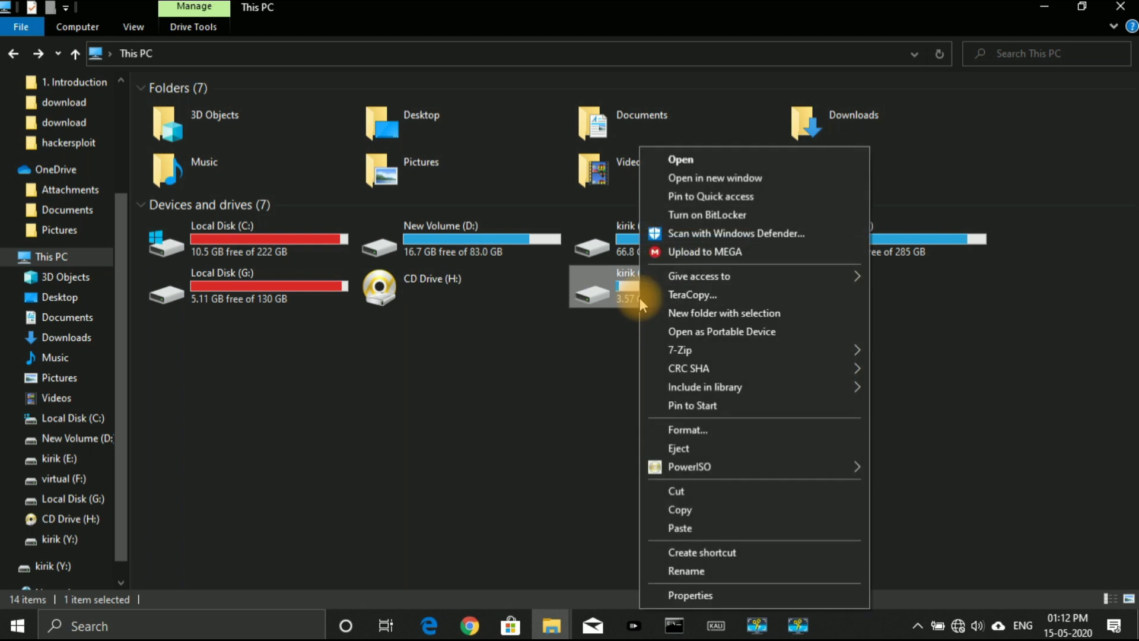
{"action": "left_click", "coordinate": [688, 430]}
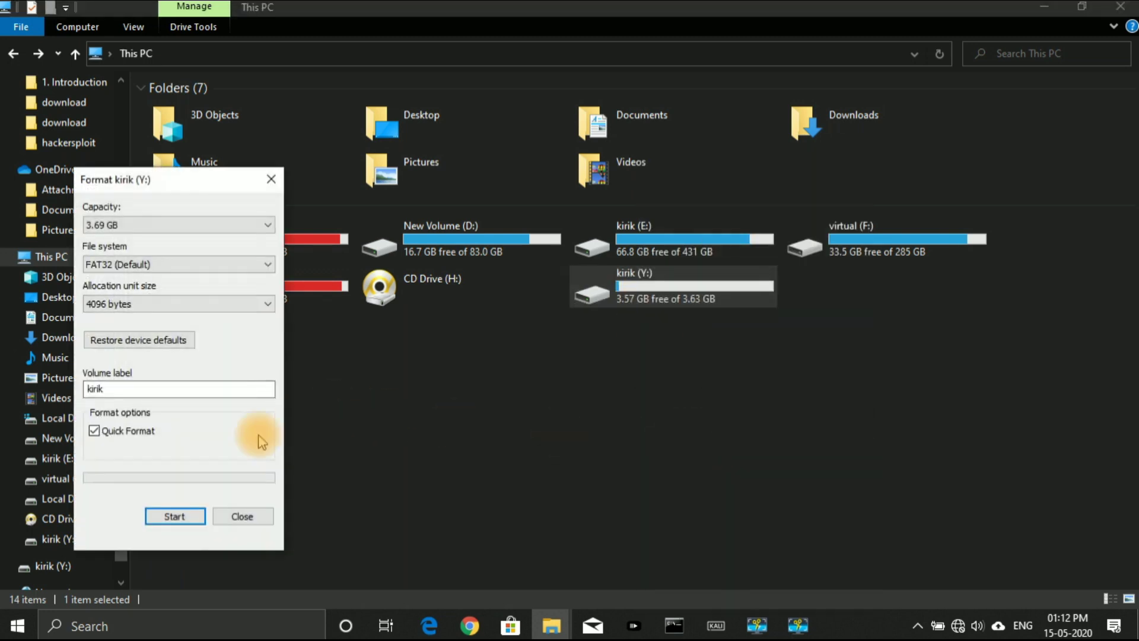
{"action": "left_click", "coordinate": [175, 517]}
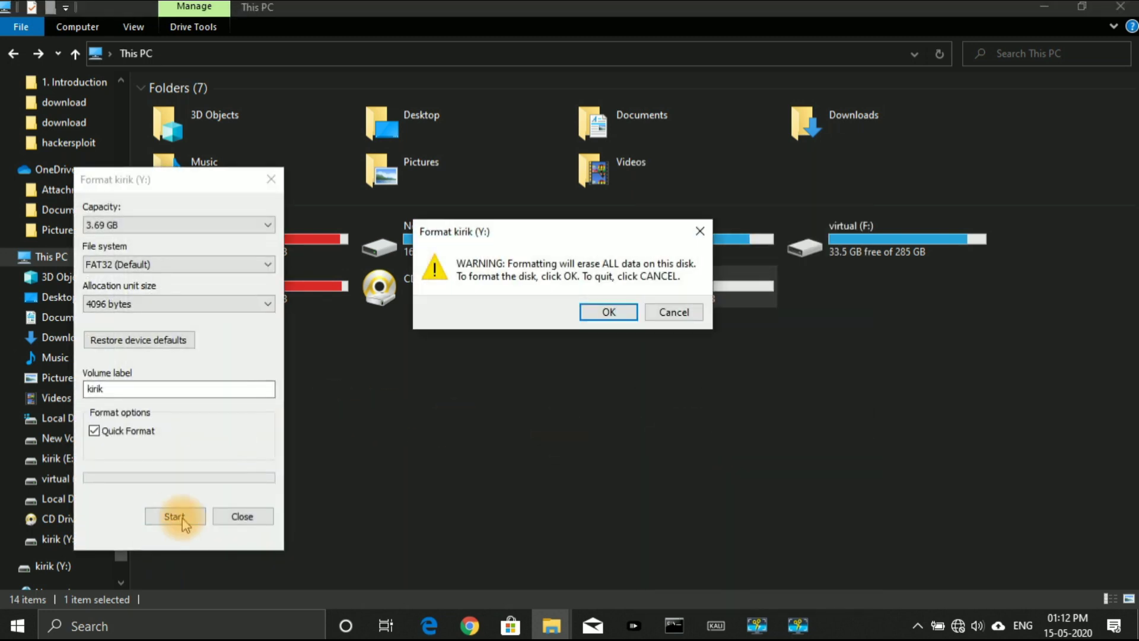
{"action": "left_click", "coordinate": [606, 310]}
{"action": "left_click", "coordinate": [671, 309]}
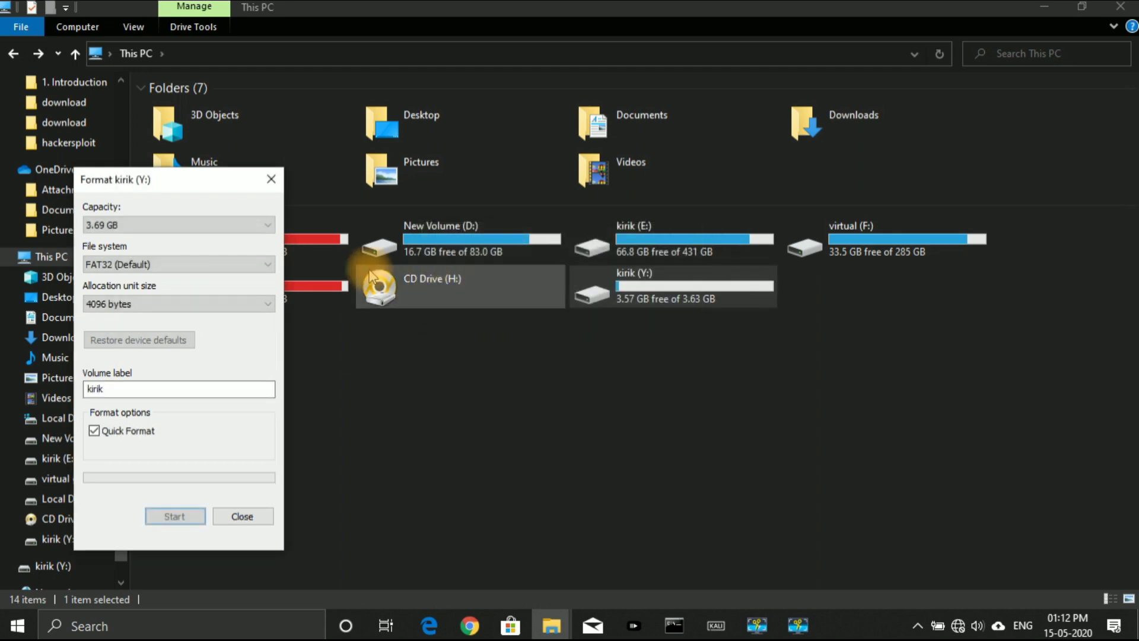
{"action": "left_click", "coordinate": [273, 179]}
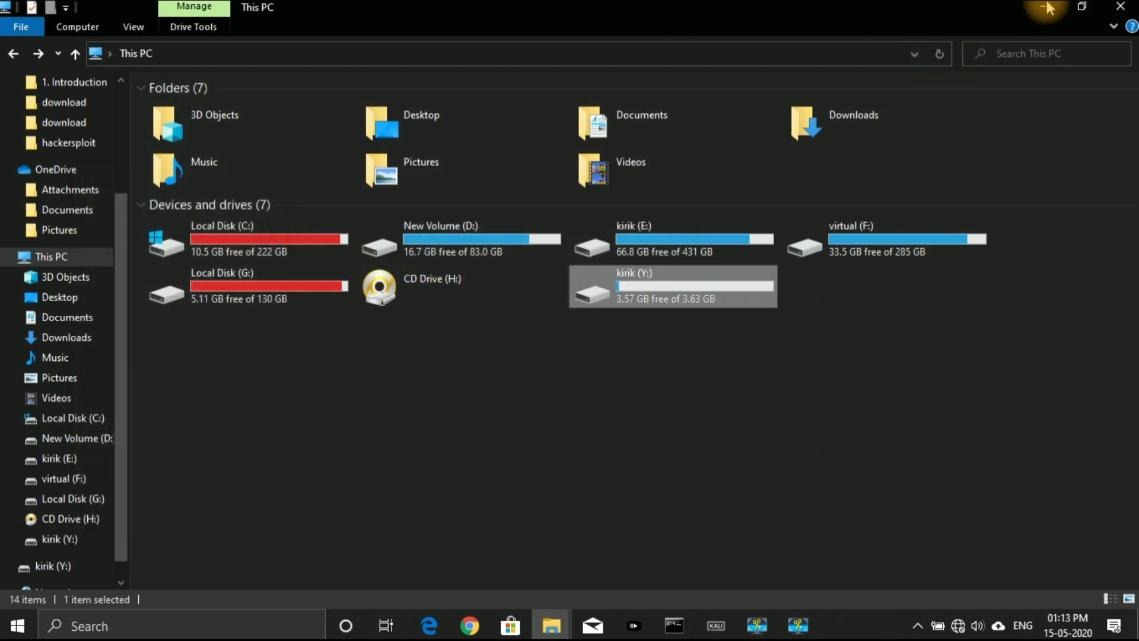
{"action": "left_click", "coordinate": [1118, 12]}
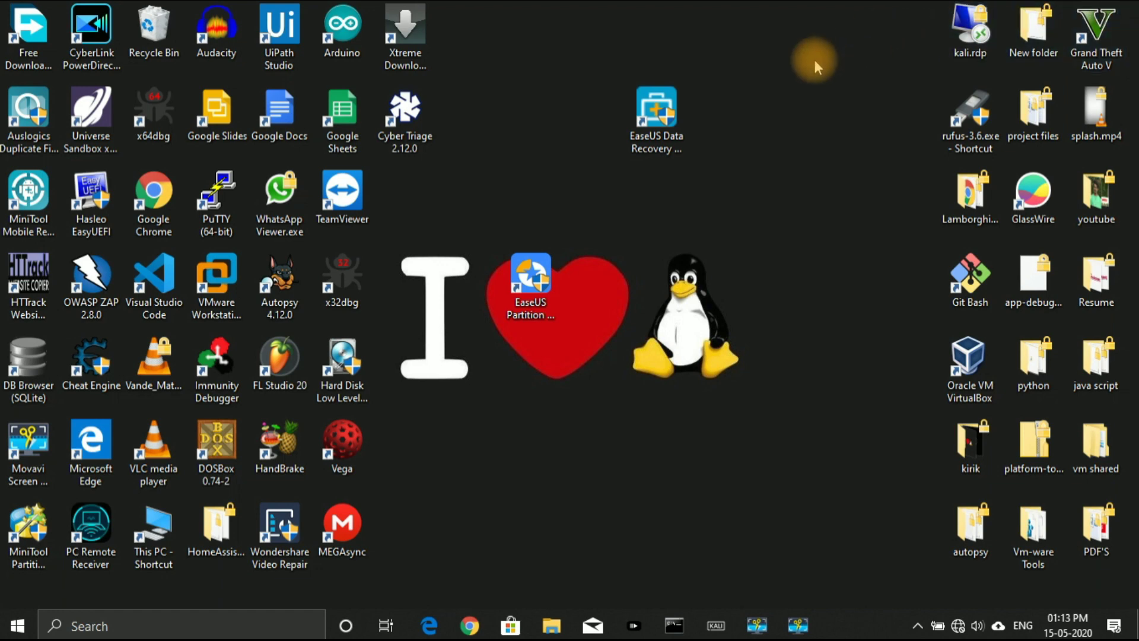
Step: Move the EaseUS Data Recovery Wizard desktop shortcut down and launch the program
{"action": "left_click_drag", "start_coordinate": [657, 135], "coordinate": [657, 202]}
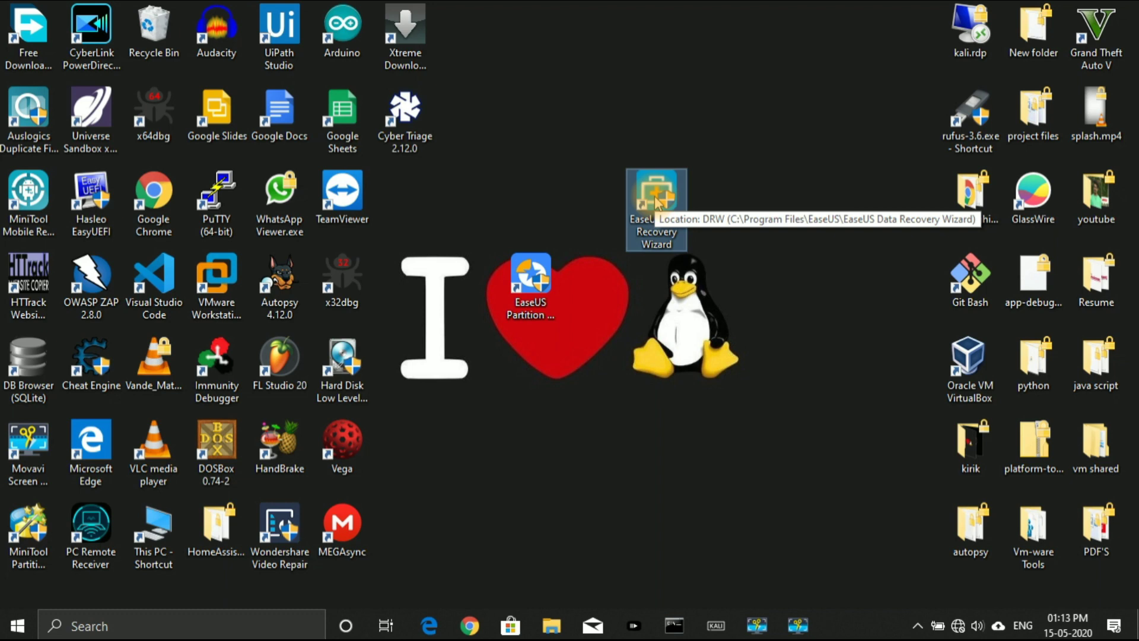
{"action": "double_click", "coordinate": [657, 196]}
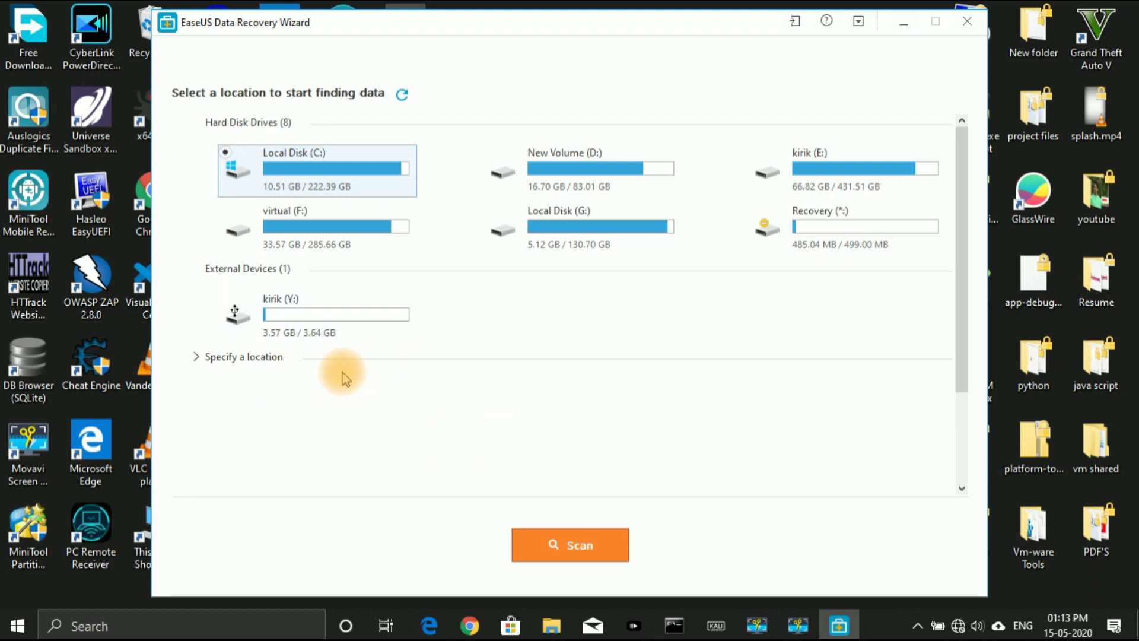
Step: Scan the external device kirik (Y:) for lost data, and pause the deep scan after collapsing the quick scan results
{"action": "left_click", "coordinate": [298, 315]}
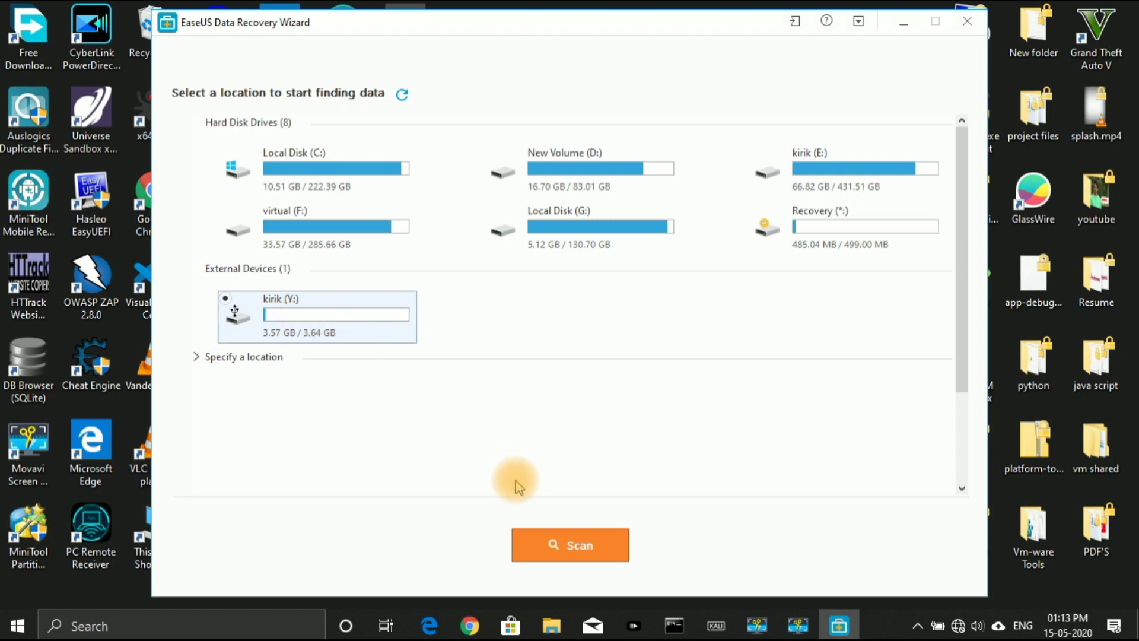
{"action": "left_click", "coordinate": [553, 542]}
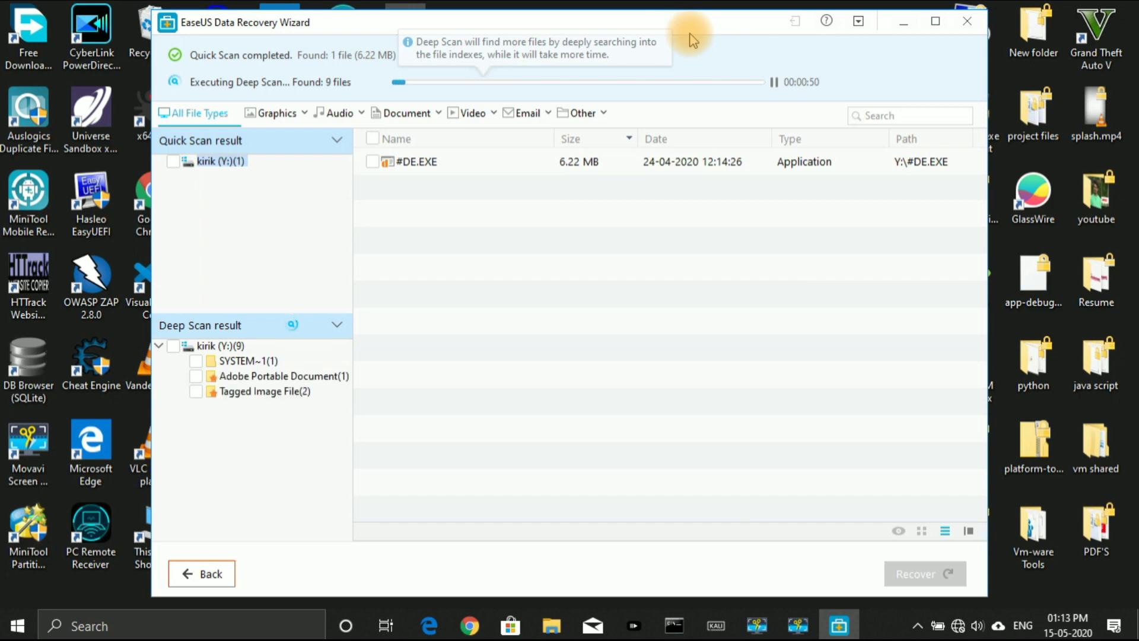
{"action": "left_click", "coordinate": [337, 142]}
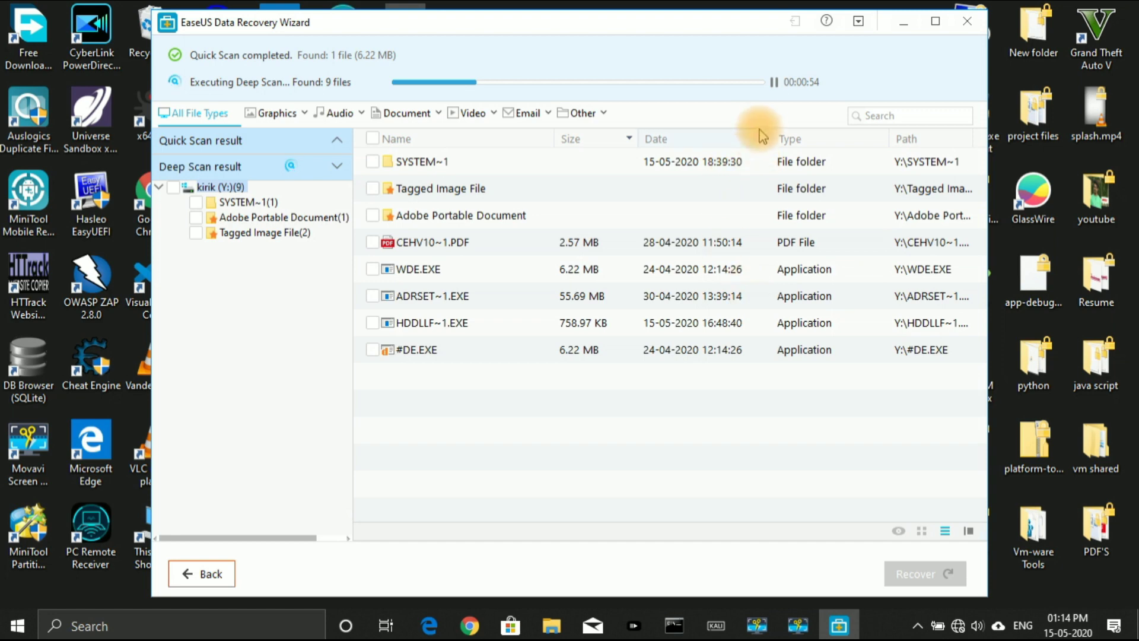
{"action": "left_click", "coordinate": [774, 82]}
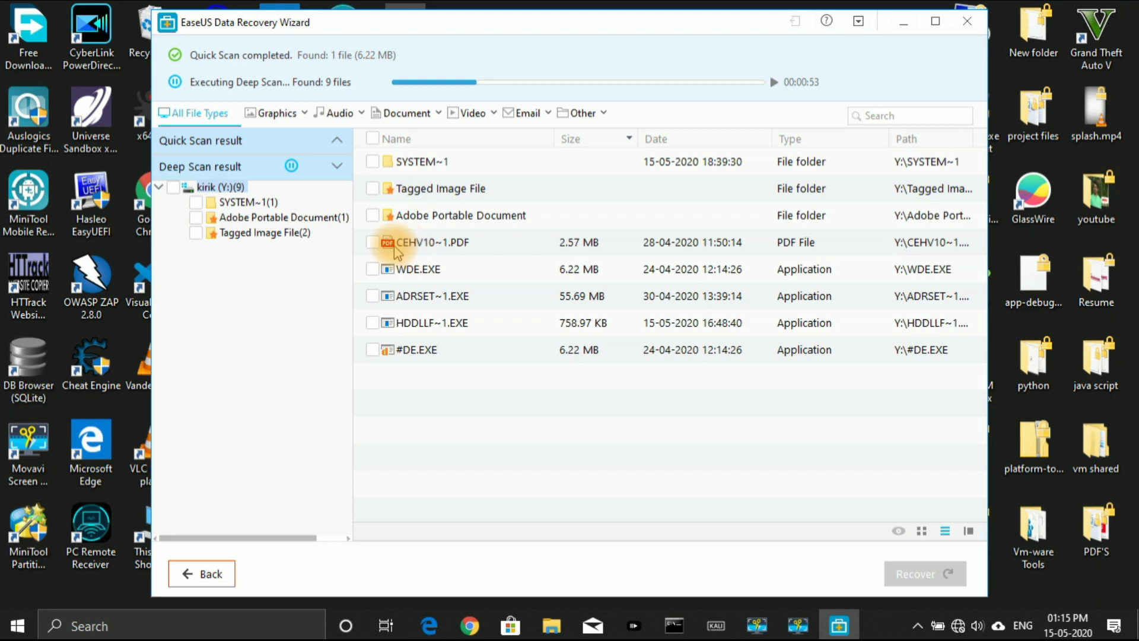
Step: Mark CEHV10~1.PDF, WDE.EXE and #DE.EXE for recovery, accepting that files may be incomplete during the scan
{"action": "left_click", "coordinate": [374, 243]}
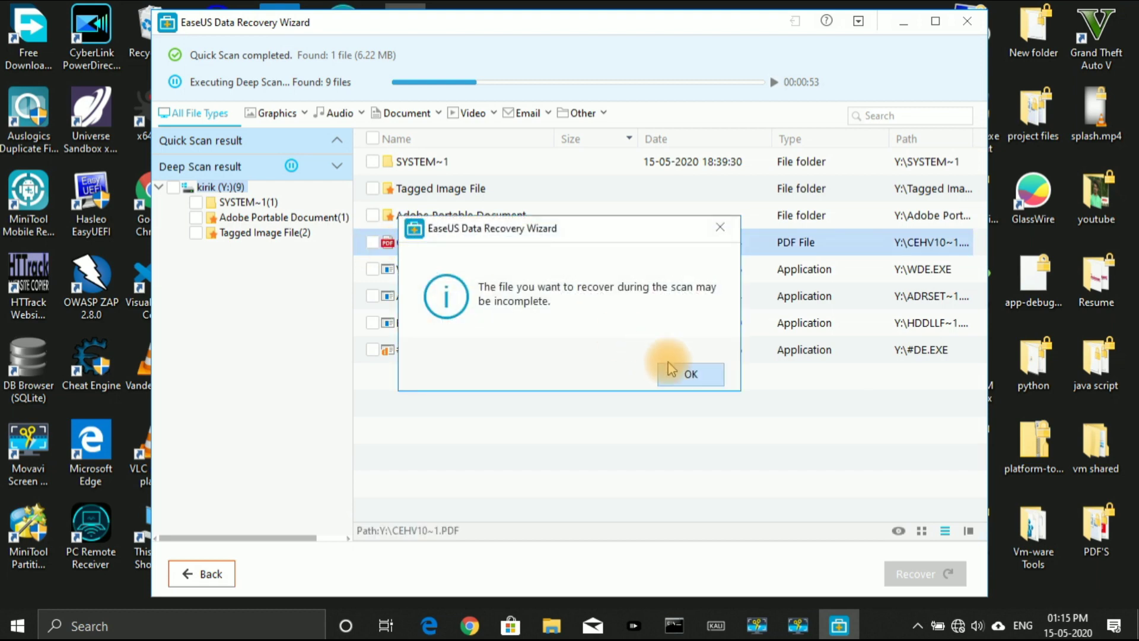
{"action": "left_click", "coordinate": [680, 374]}
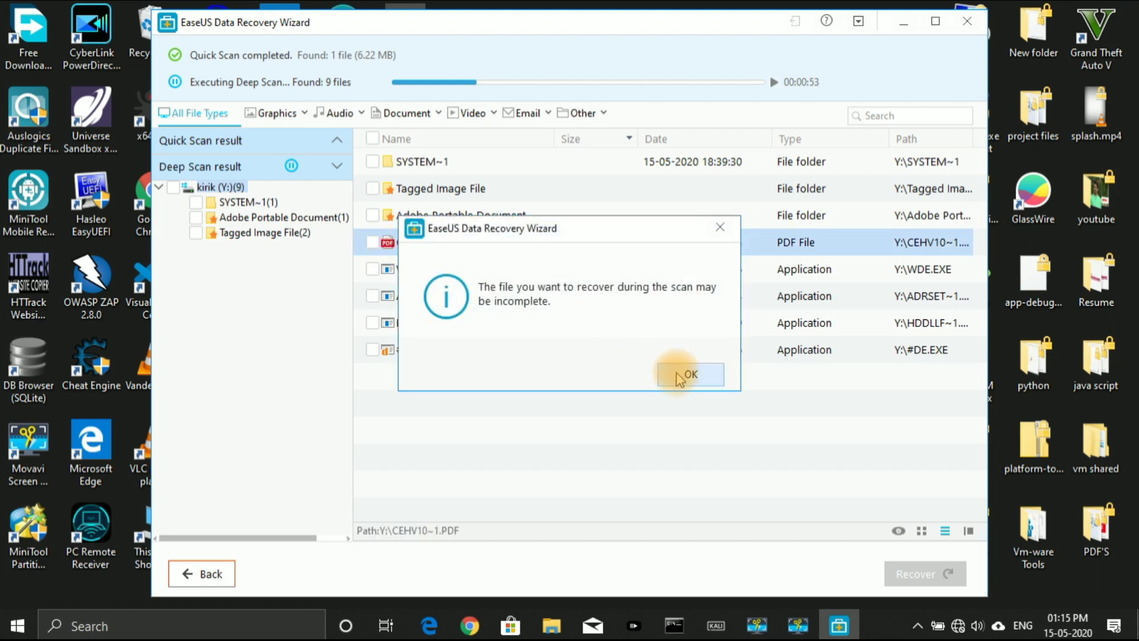
{"action": "left_click", "coordinate": [372, 270]}
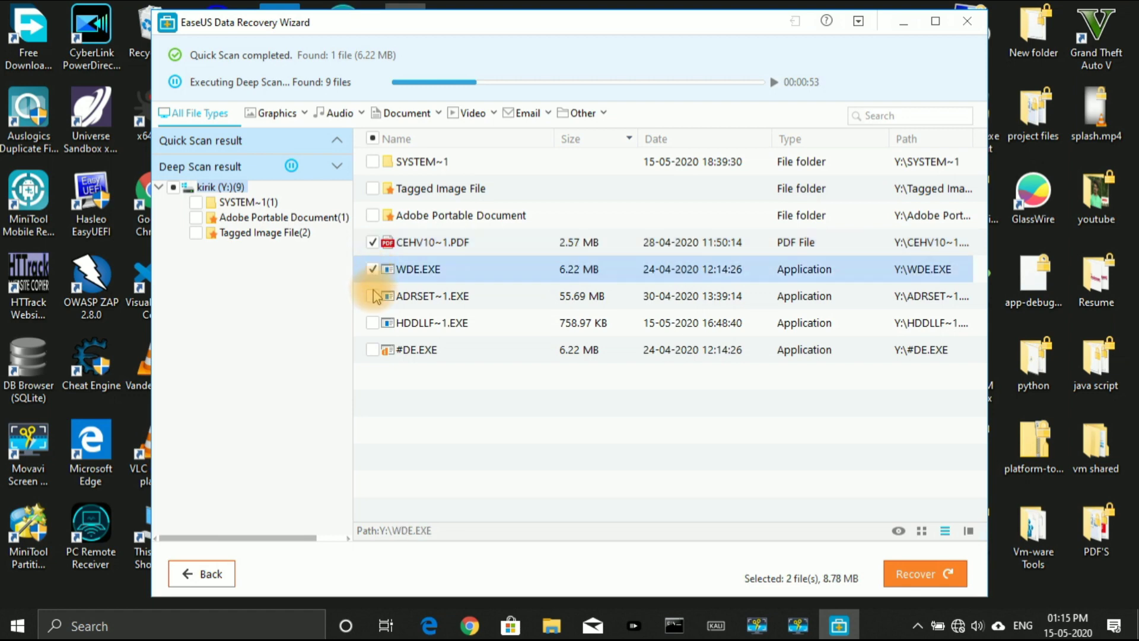
{"action": "left_click", "coordinate": [372, 350]}
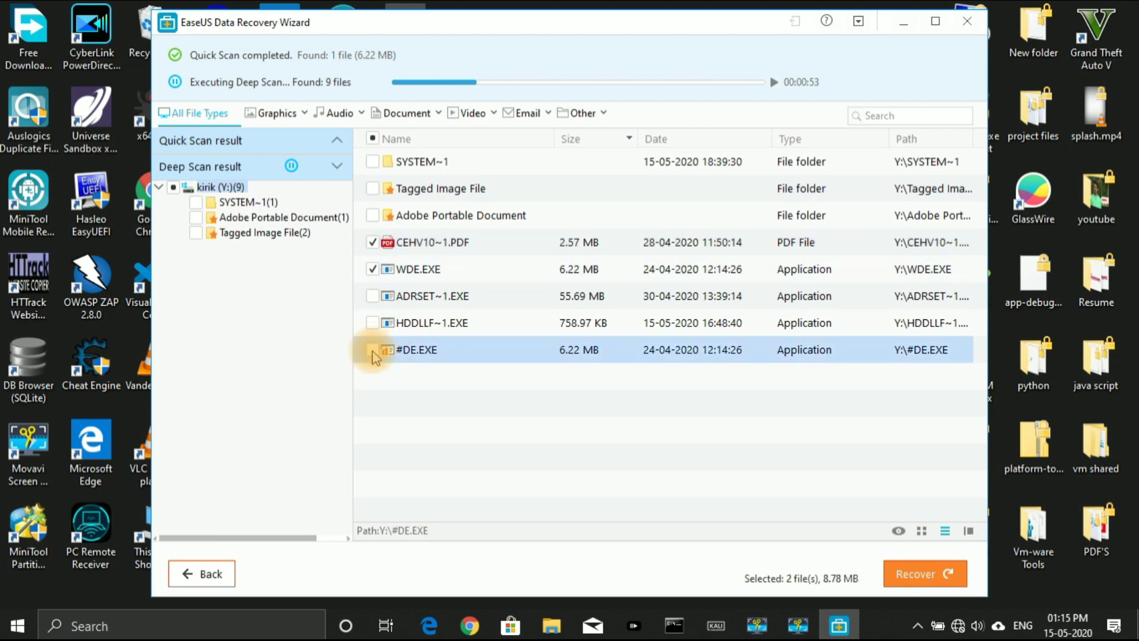
Step: Recover the marked files to the Desktop folder under This PC
{"action": "left_click", "coordinate": [911, 573]}
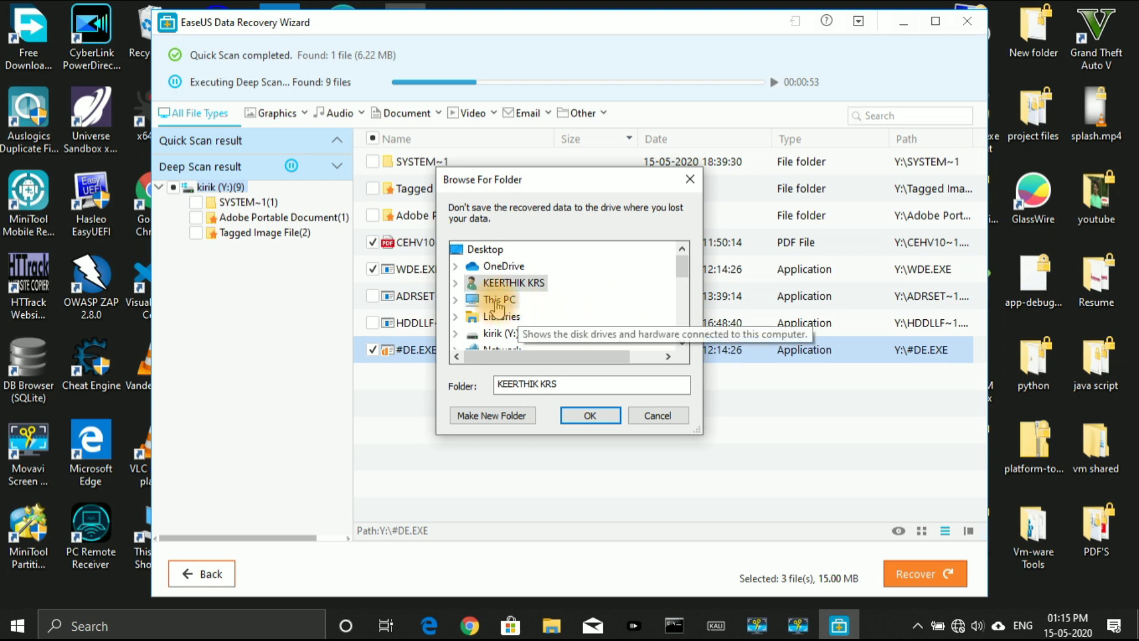
{"action": "left_click", "coordinate": [497, 300]}
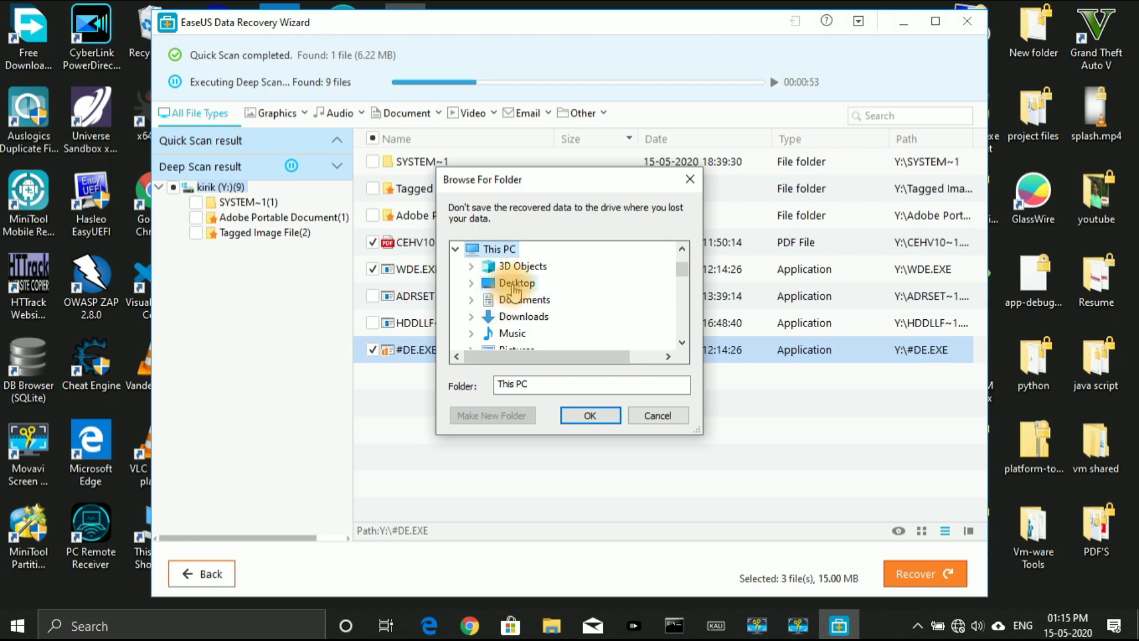
{"action": "left_click", "coordinate": [513, 287]}
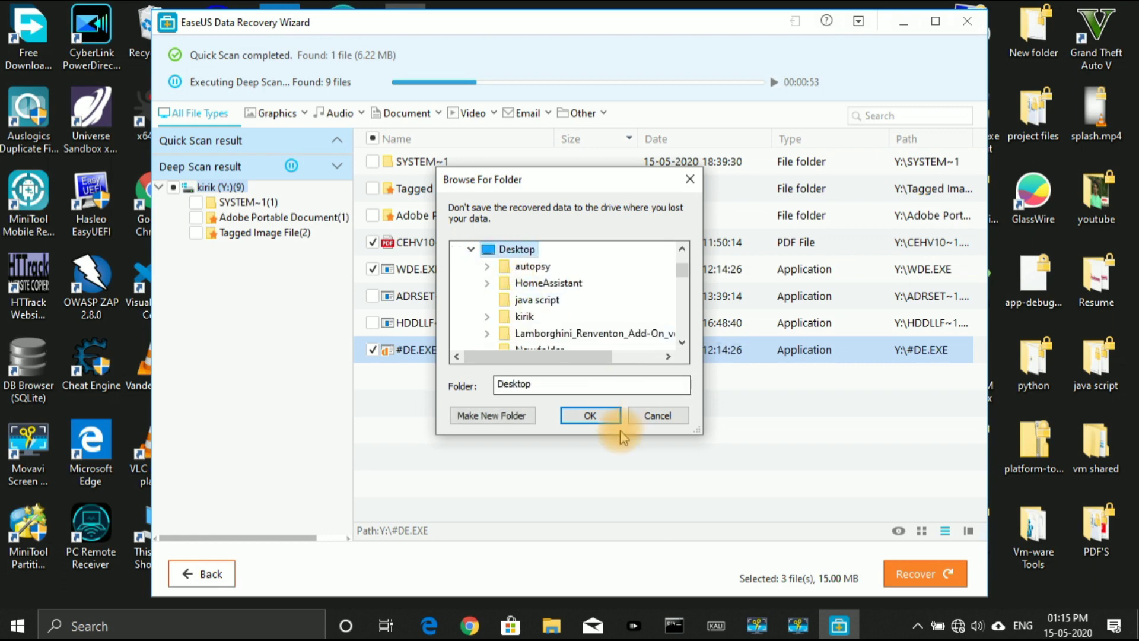
{"action": "left_click", "coordinate": [593, 415]}
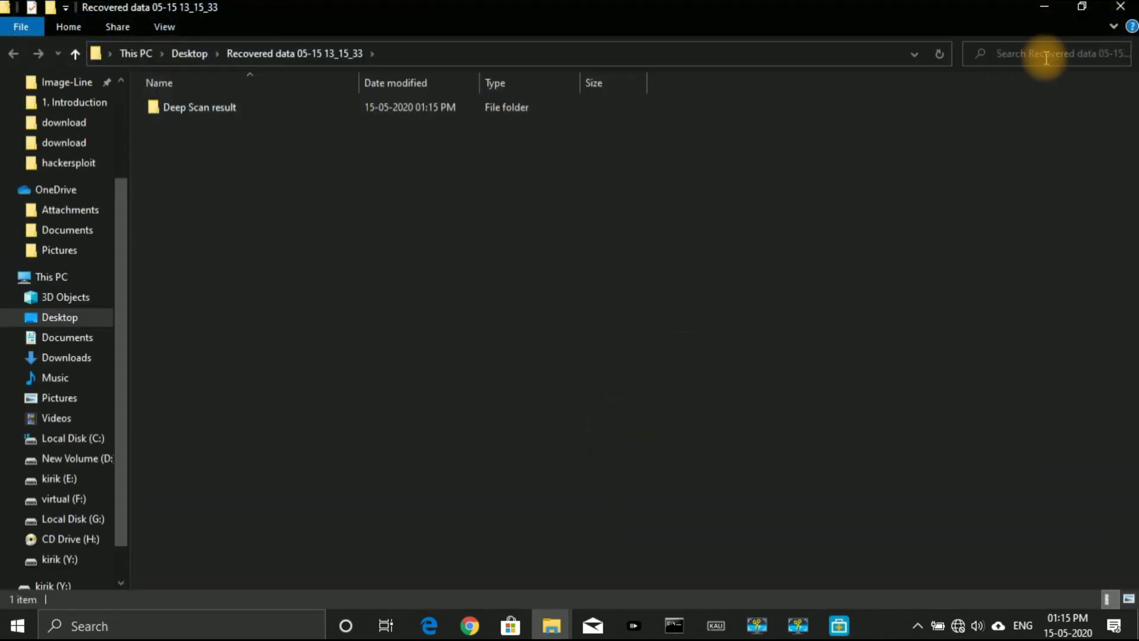
Step: Open the Deep Scan result folder and its Existing Partition(FAT32) subfolder to check the recovered files
{"action": "double_click", "coordinate": [423, 107]}
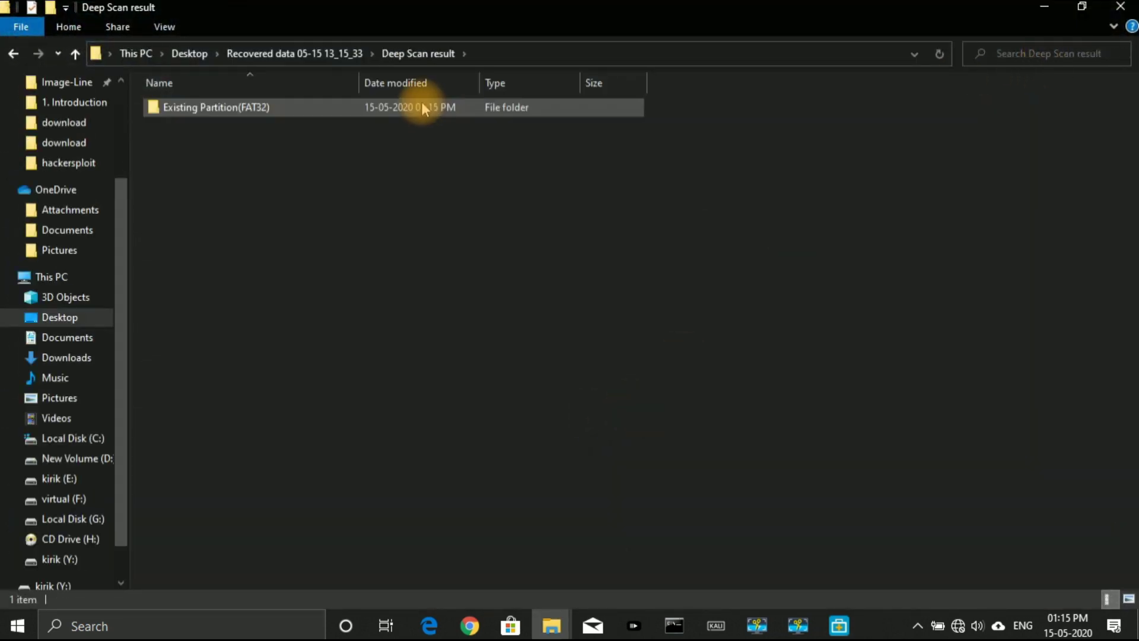
{"action": "double_click", "coordinate": [422, 107]}
{"action": "left_click", "coordinate": [422, 107]}
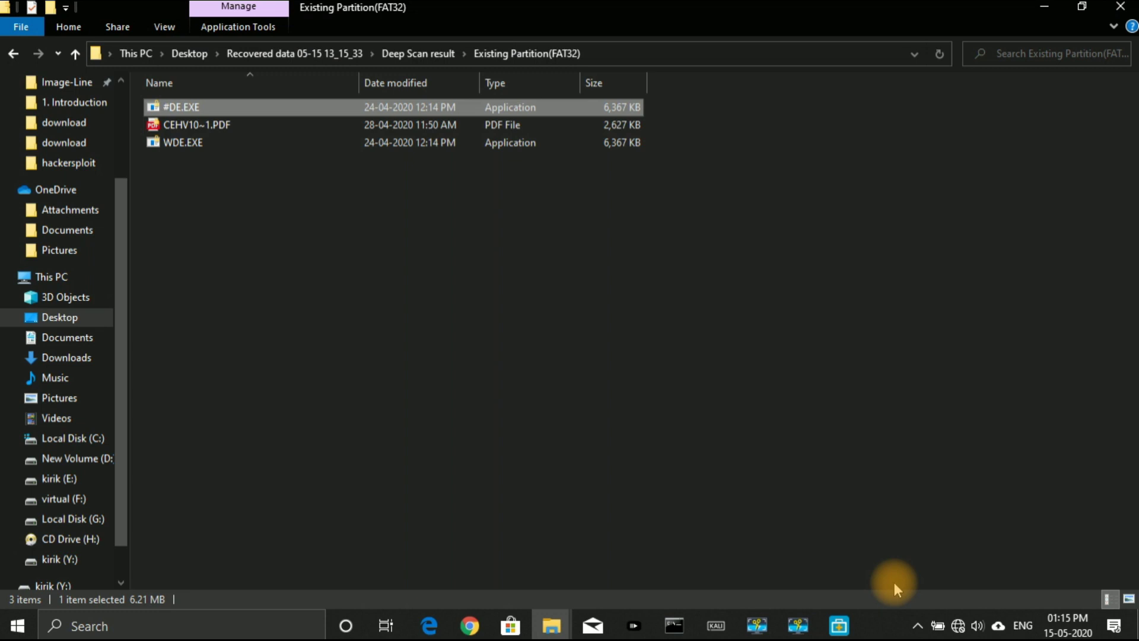
{"action": "left_click", "coordinate": [738, 322]}
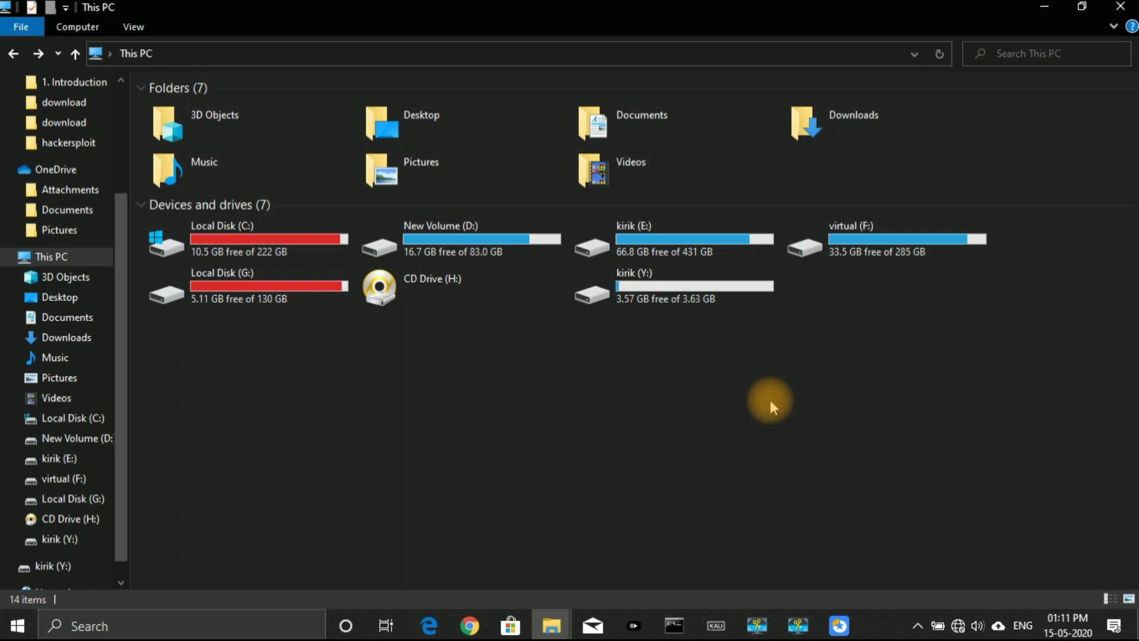
Step: Run Command Prompt as administrator and start the diskpart utility
{"action": "left_click", "coordinate": [101, 626]}
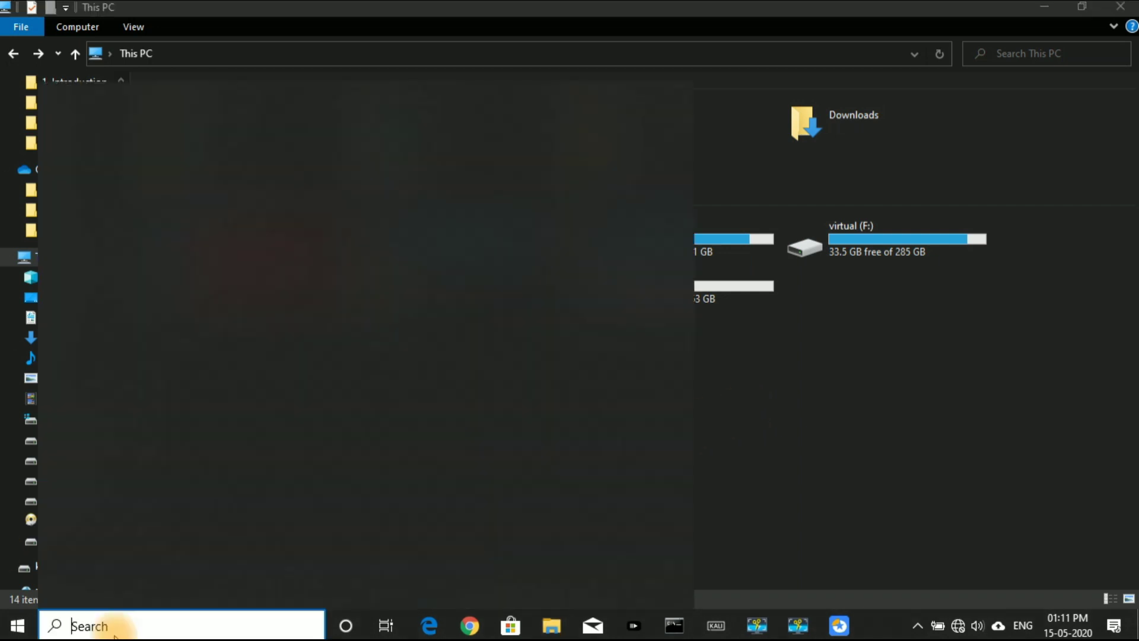
{"action": "type", "text": "cmd"}
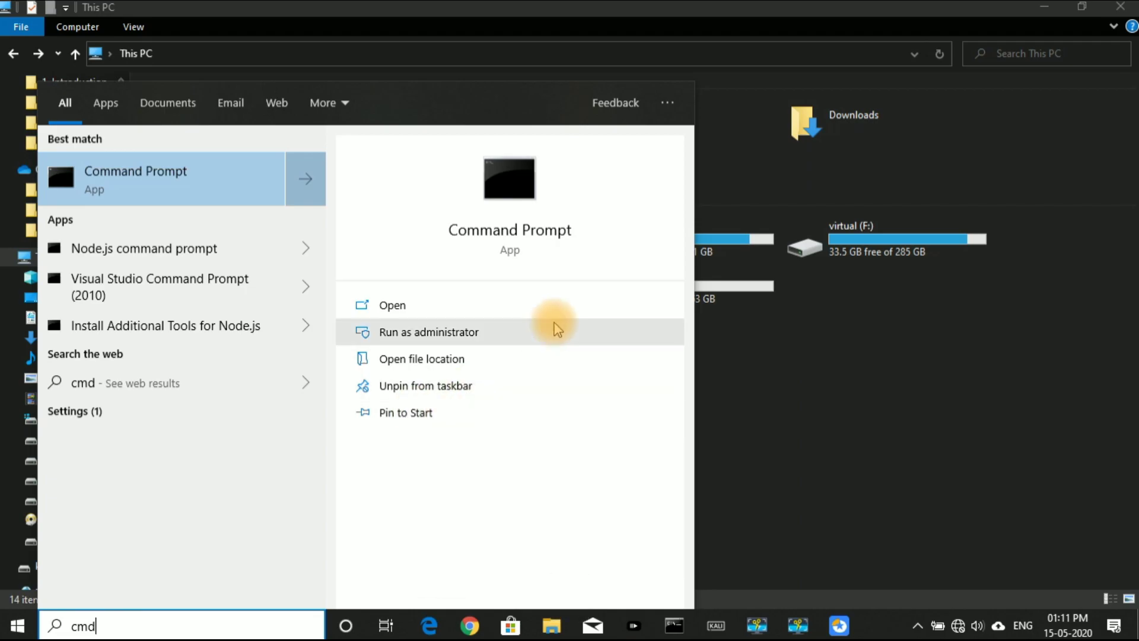
{"action": "left_click", "coordinate": [558, 330]}
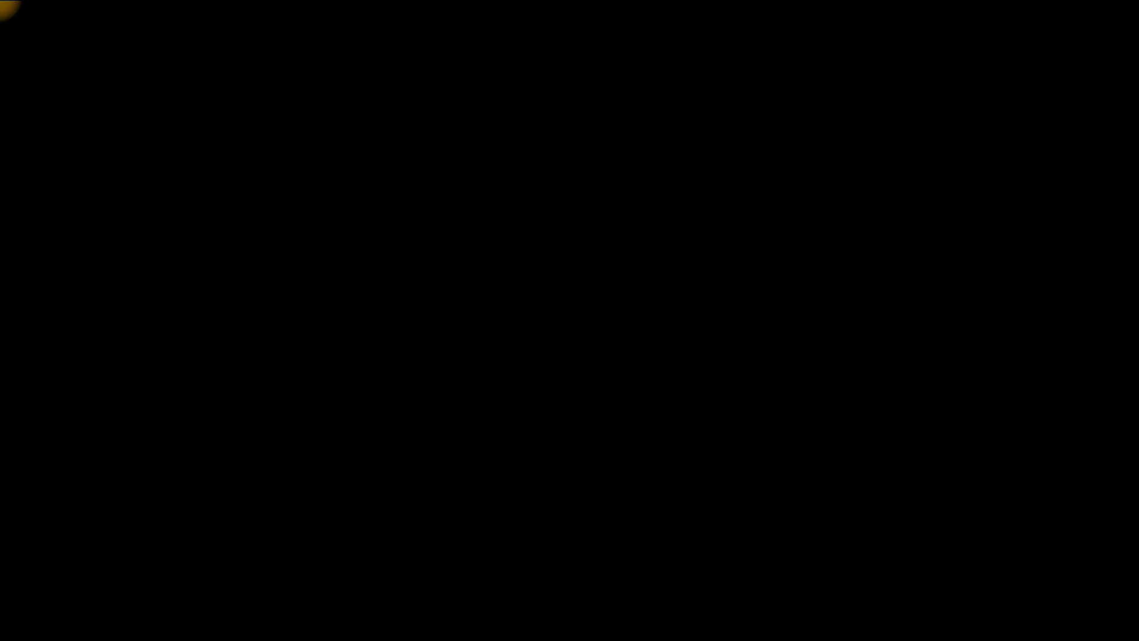
{"action": "left_click", "coordinate": [556, 412]}
{"action": "type", "text": "di"}
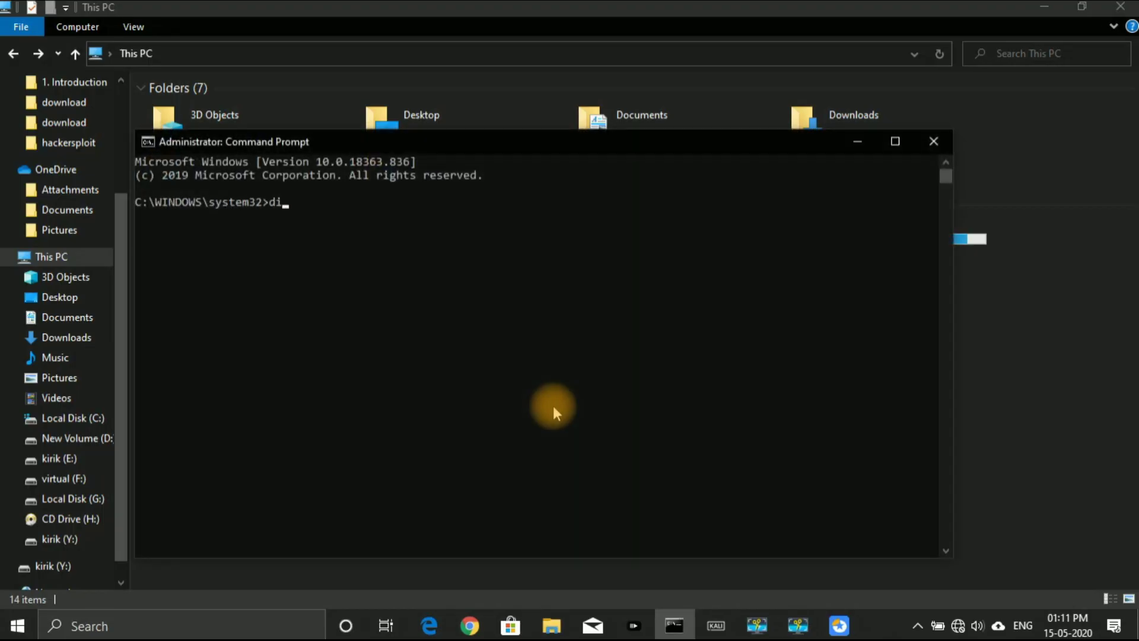
{"action": "type", "text": "skpart"}
{"action": "key", "text": "Return"}
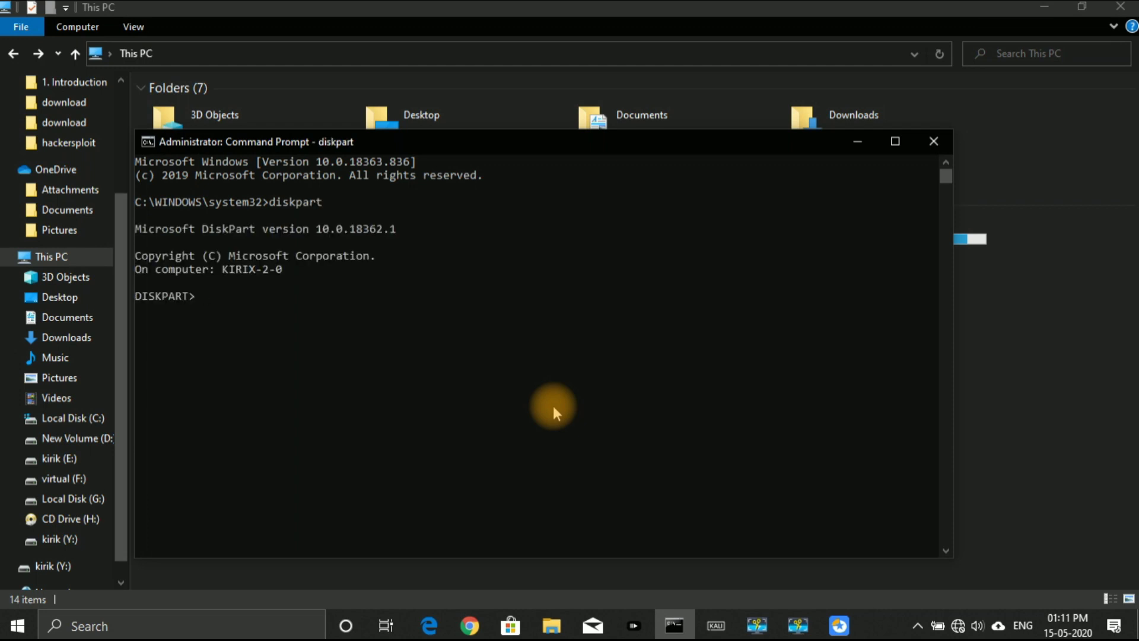
Step: List the disks in DiskPart and select disk 2, the 3781 MB USB drive
{"action": "type", "text": "list disk"}
{"action": "key", "text": "Return"}
{"action": "type", "text": "s"}
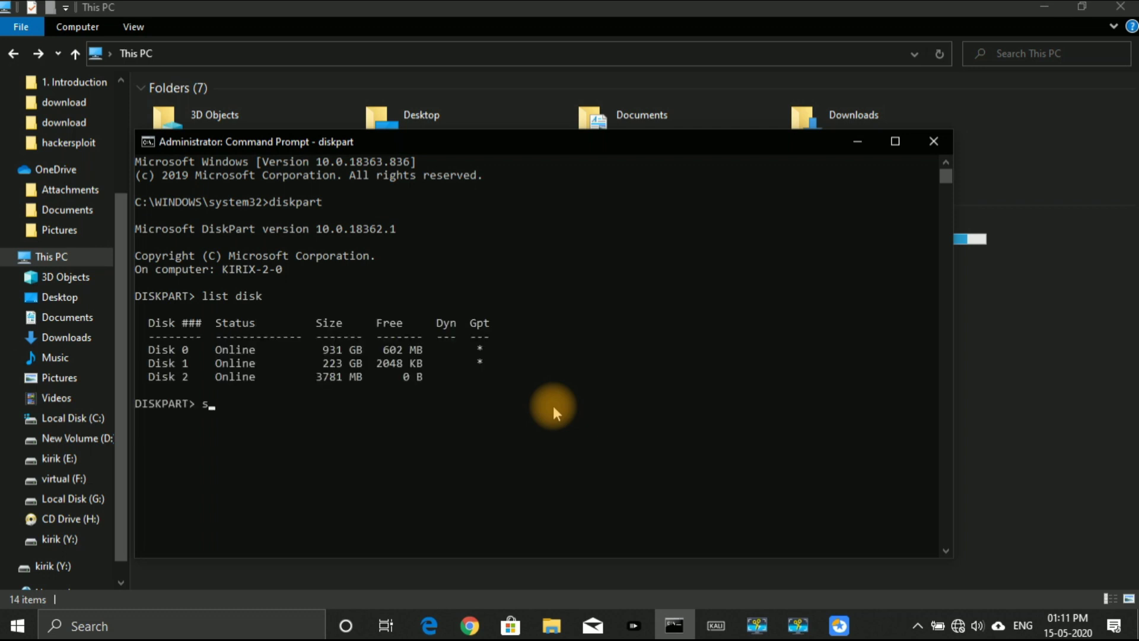
{"action": "type", "text": "elect disk 2"}
{"action": "key", "text": "Return"}
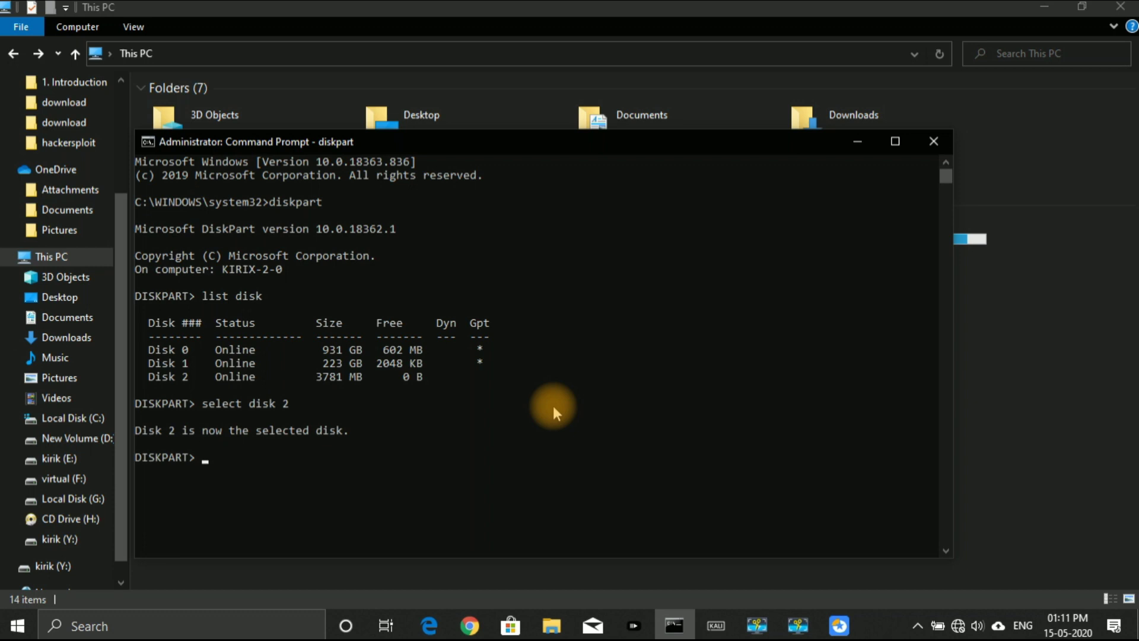
Step: Make the selected disk read-only with "attributes disk set readonly" and close Command Prompt
{"action": "type", "text": "attributes disk set r"}
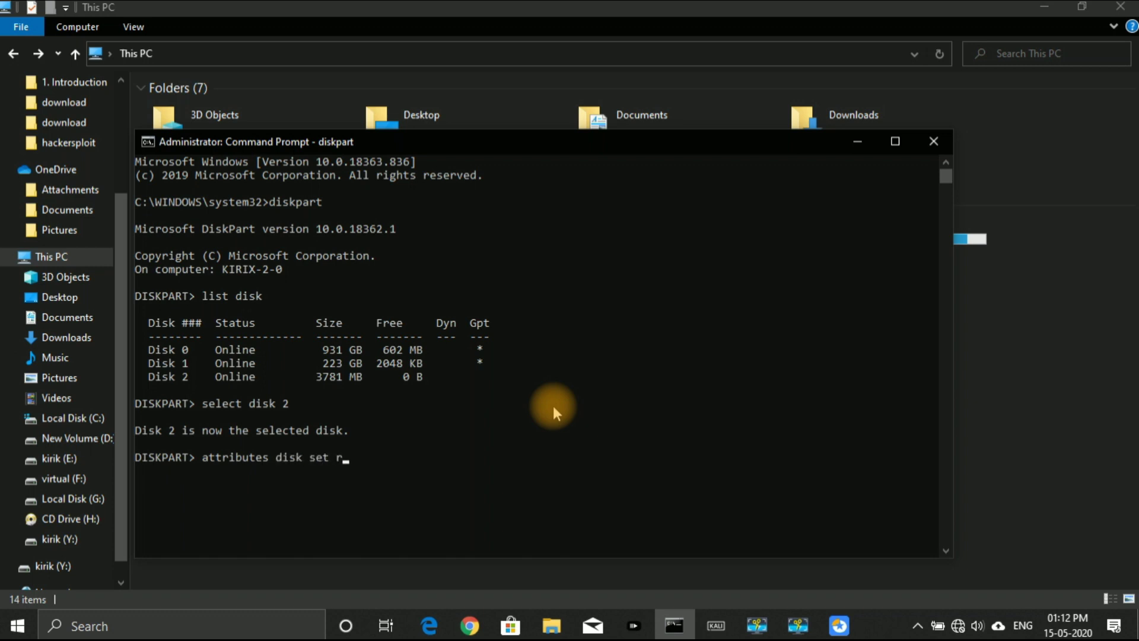
{"action": "type", "text": "eadonly"}
{"action": "key", "text": "Return"}
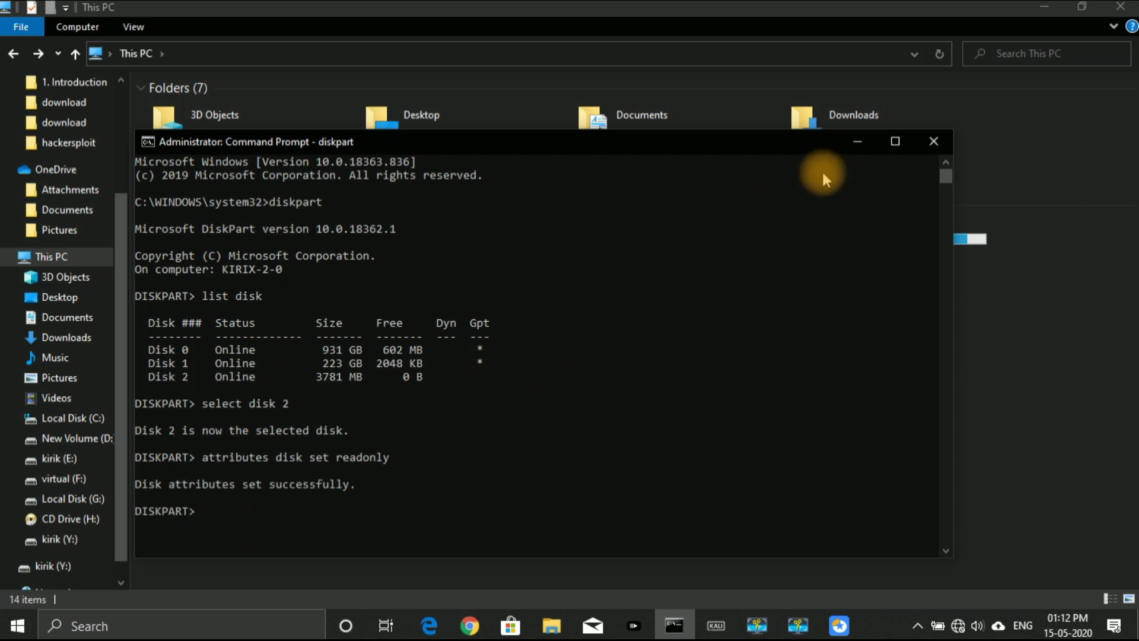
{"action": "left_click", "coordinate": [929, 146]}
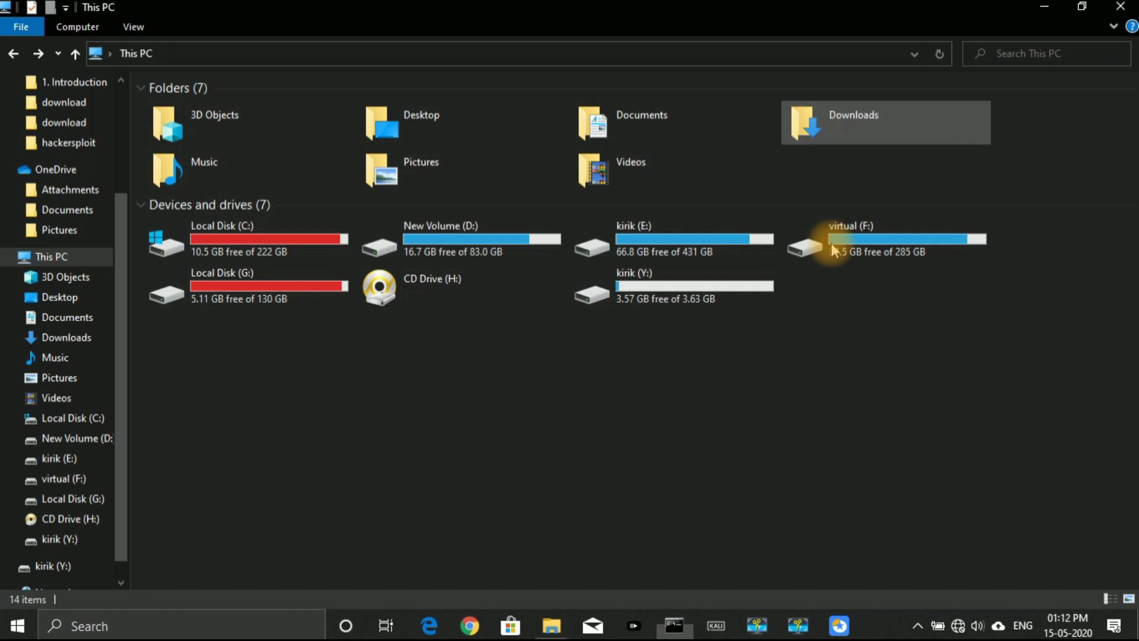
Step: Try to quick-format the kirik (Y:) drive as FAT32 with 4096-byte allocation units, and close the format dialog
{"action": "right_click", "coordinate": [682, 302]}
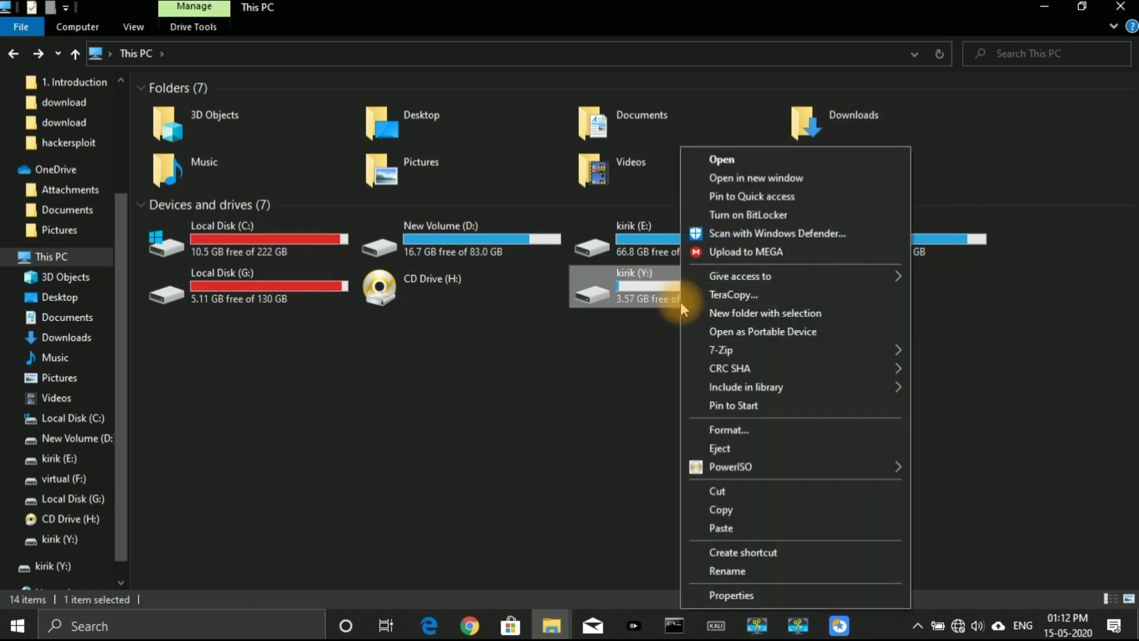
{"action": "left_click", "coordinate": [729, 433]}
{"action": "left_click", "coordinate": [191, 516]}
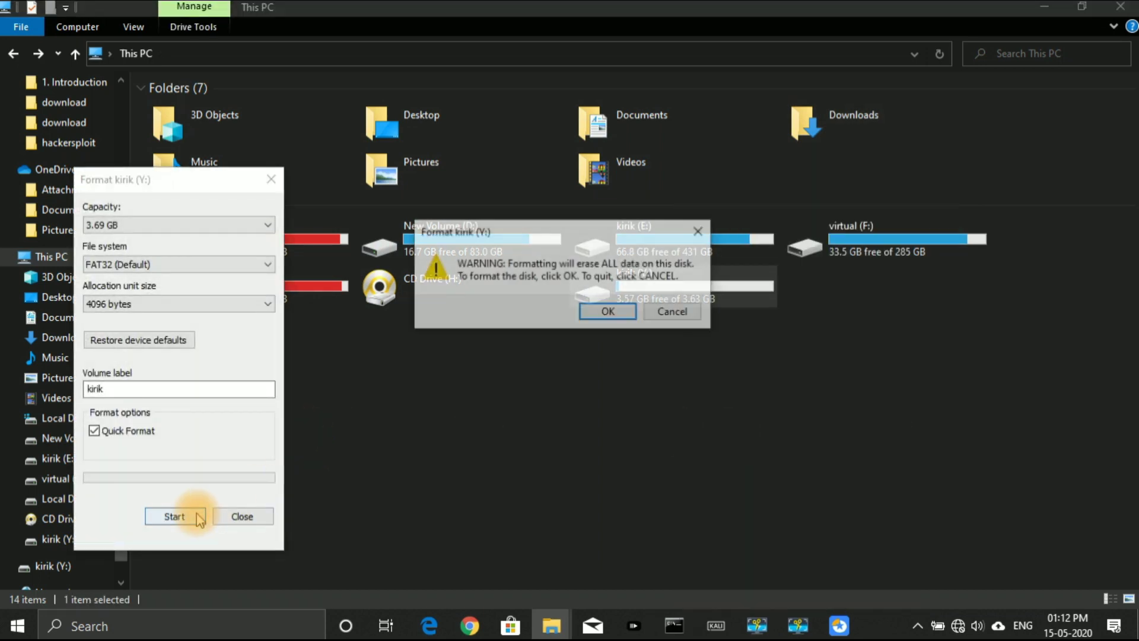
{"action": "left_click", "coordinate": [634, 313]}
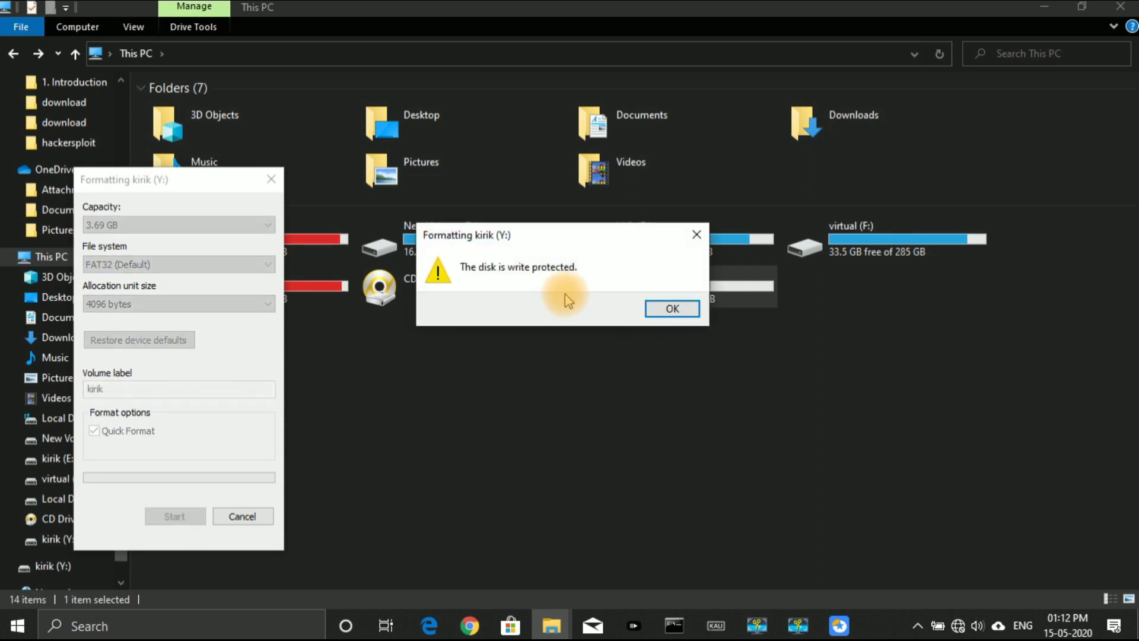
{"action": "left_click", "coordinate": [673, 309]}
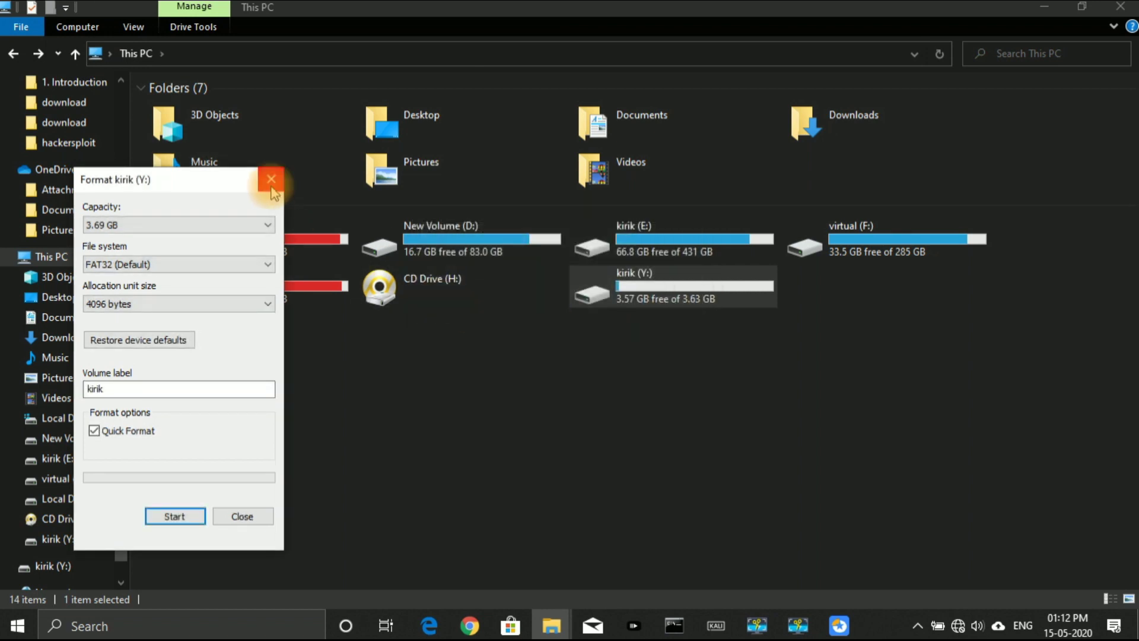
{"action": "left_click", "coordinate": [270, 182]}
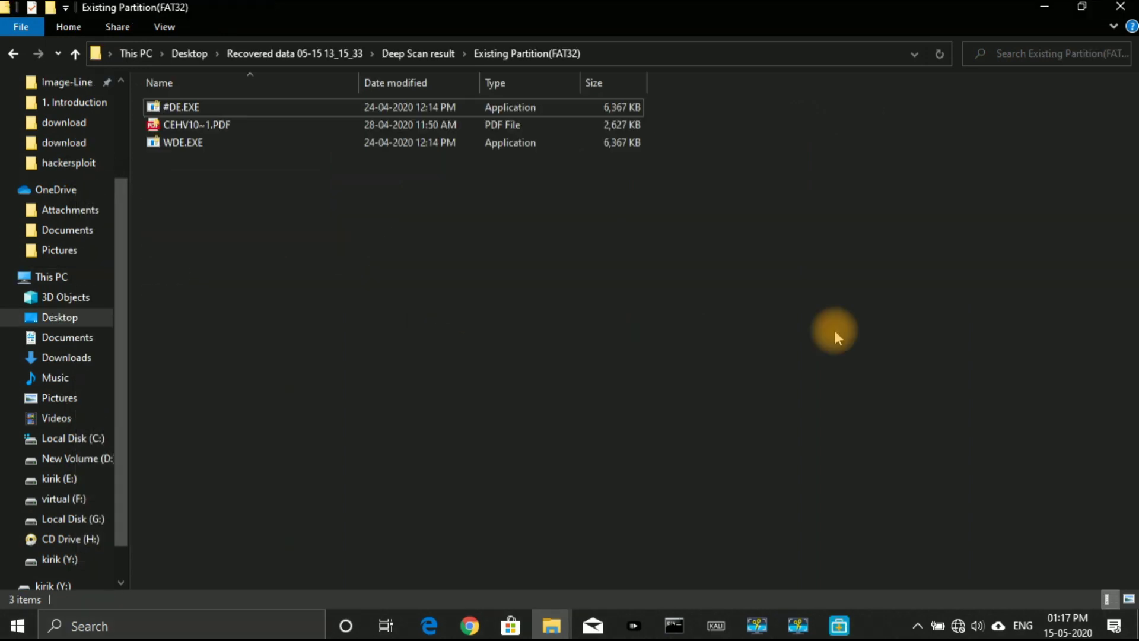